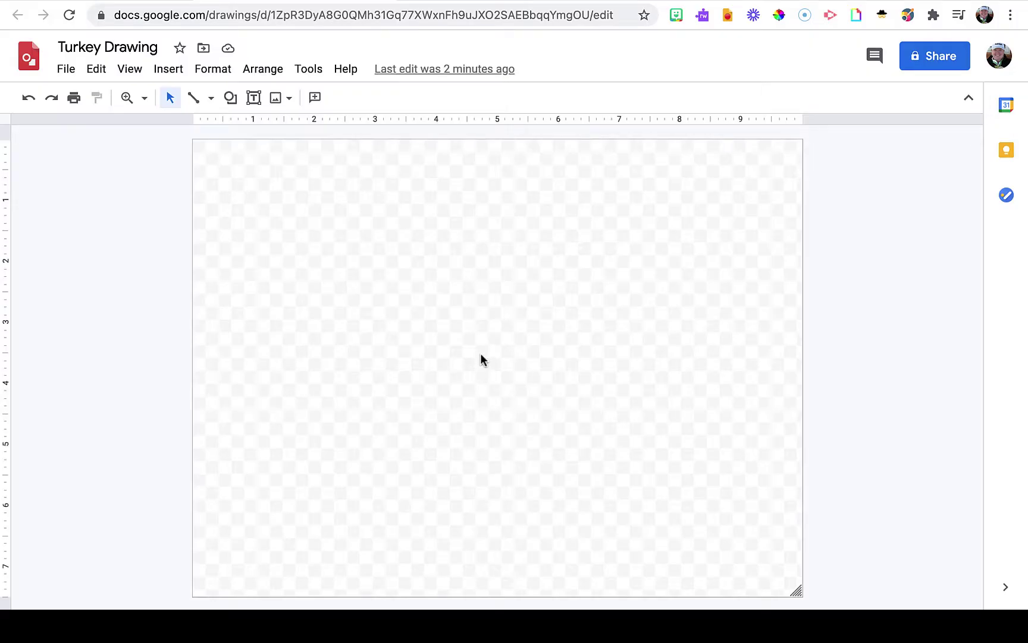
- Change the transparent canvas background to solid white from the canvas Background palette
{"action": "right_click", "coordinate": [534, 326]}
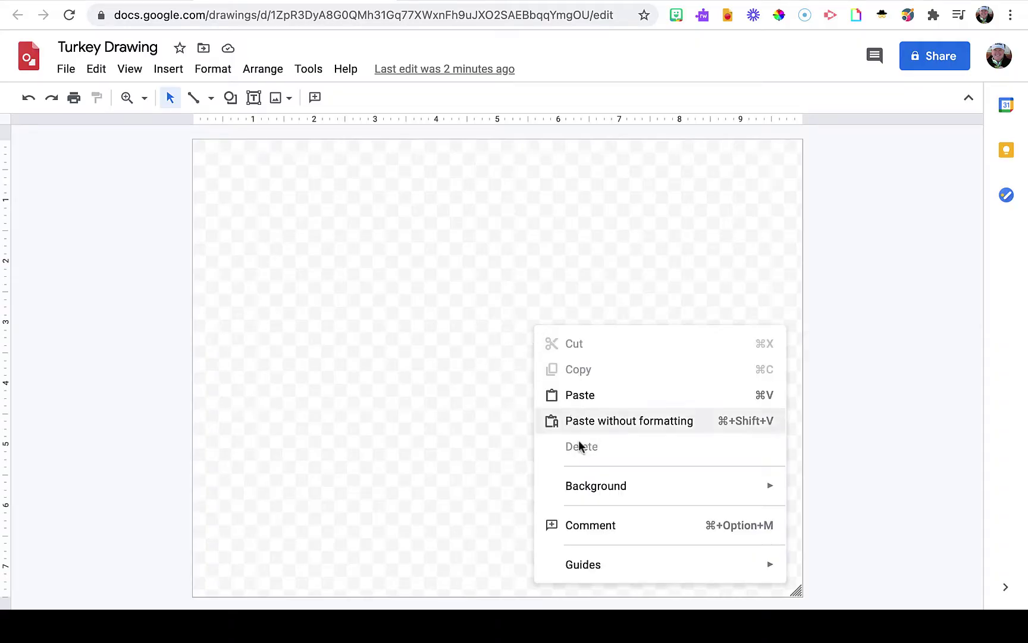
{"action": "mouse_move", "coordinate": [581, 491]}
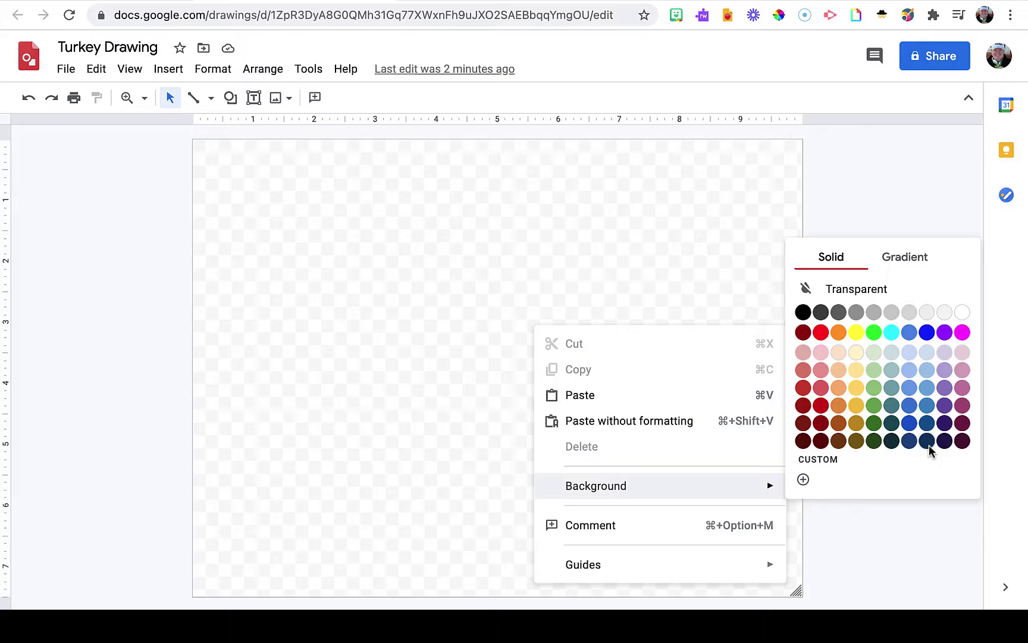
{"action": "left_click", "coordinate": [963, 313]}
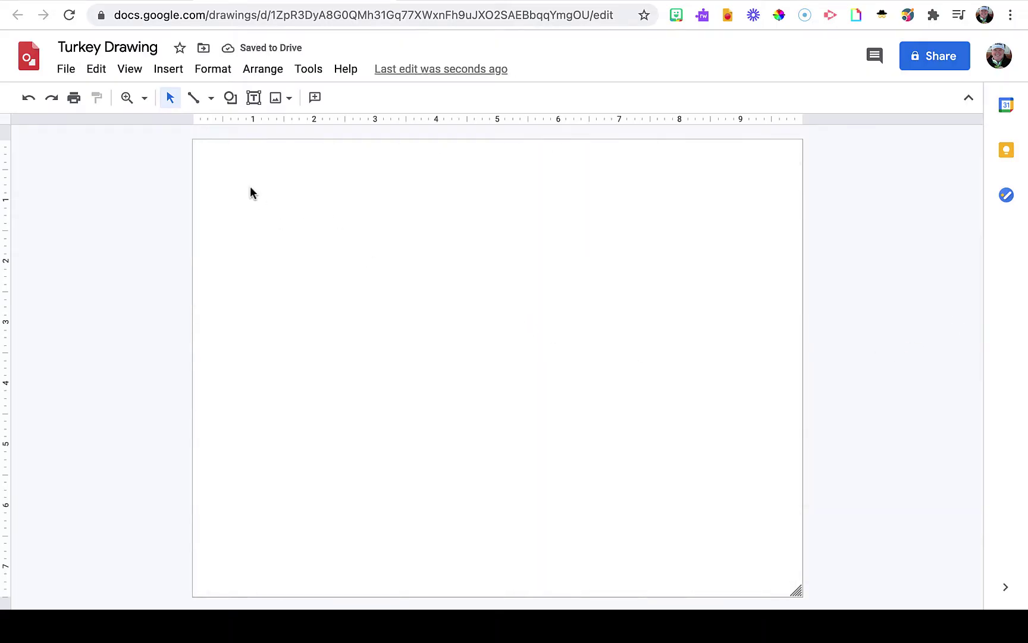
- Draw an oval circle near the canvas centre and fill it brown
{"action": "left_click", "coordinate": [230, 99]}
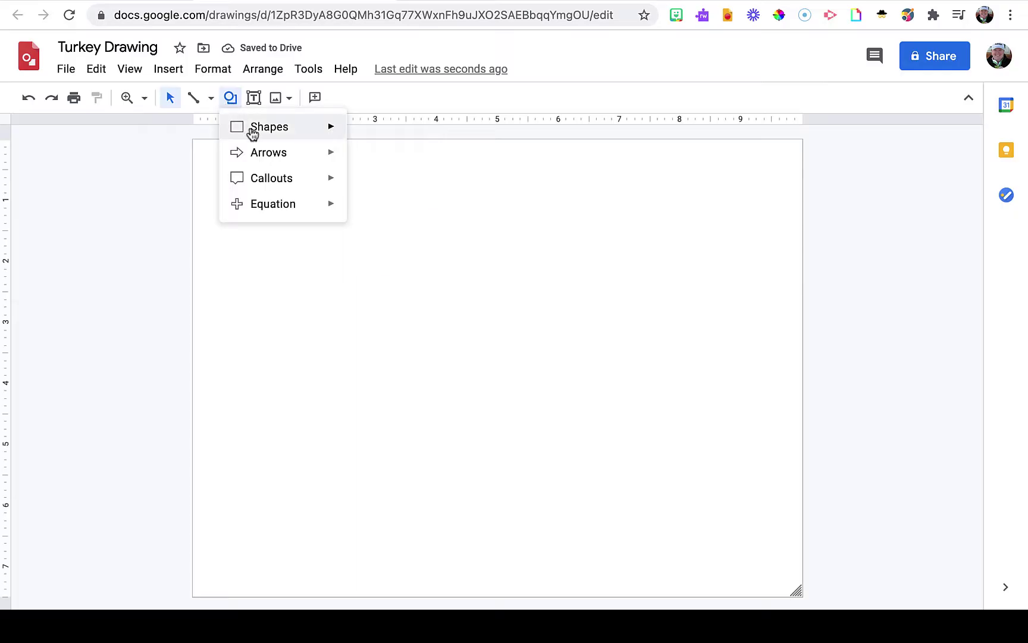
{"action": "mouse_move", "coordinate": [252, 131]}
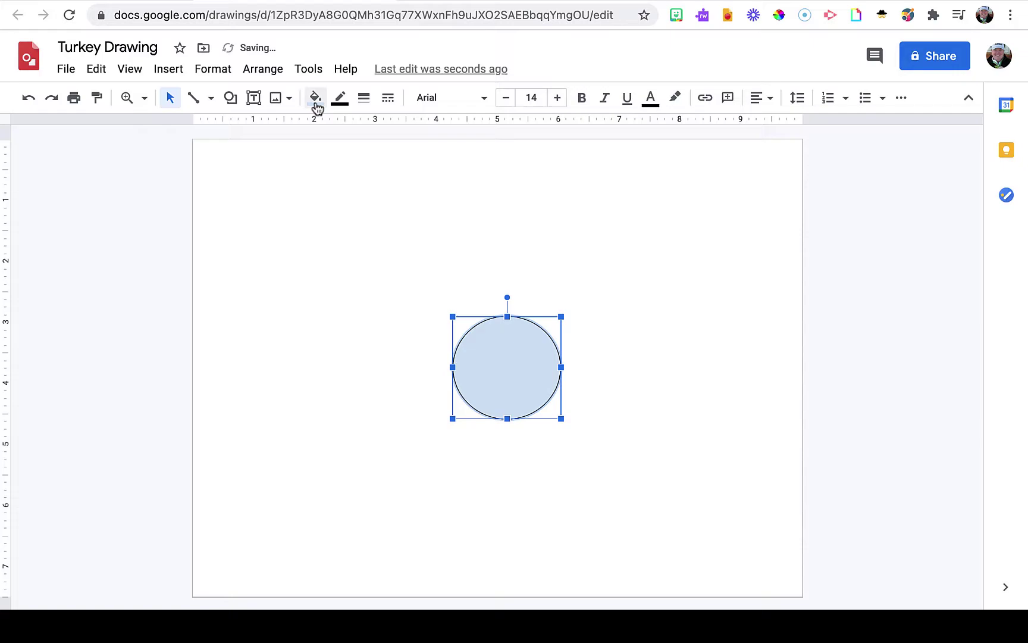
{"action": "left_click", "coordinate": [316, 98]}
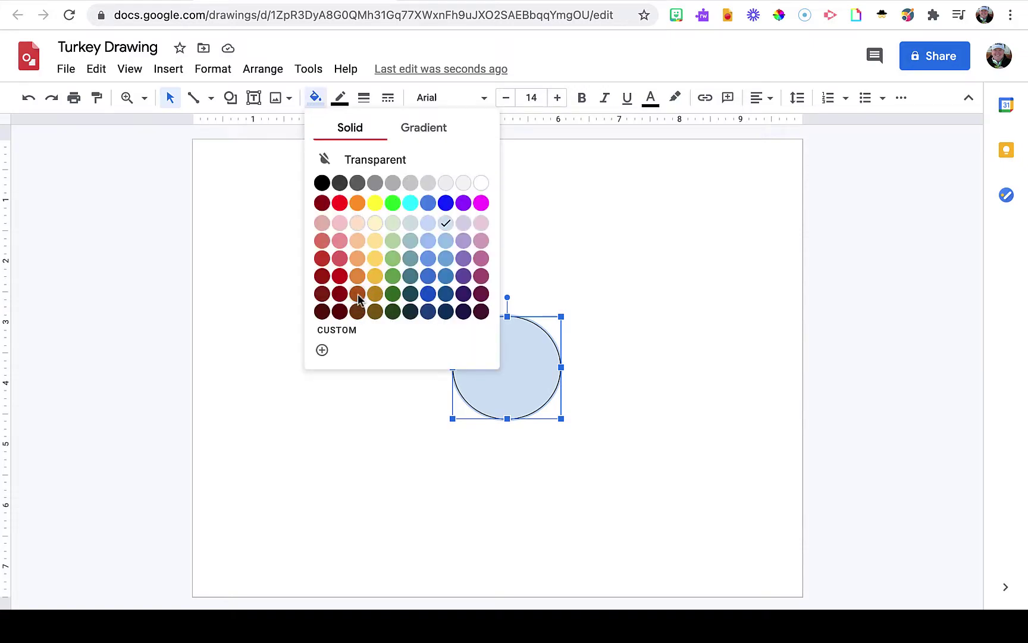
{"action": "left_click", "coordinate": [358, 294]}
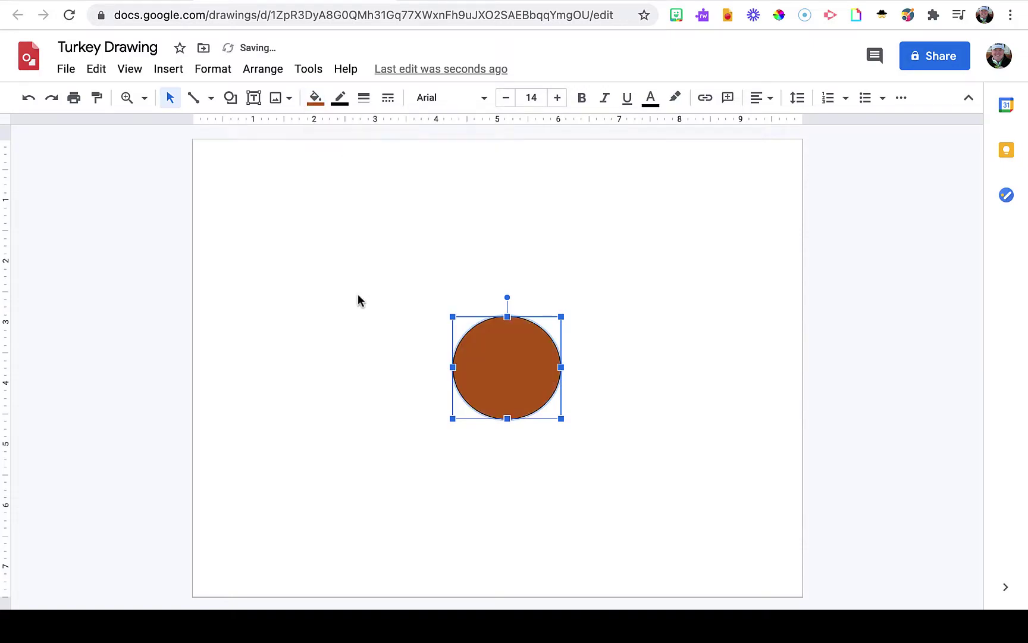
{"action": "left_click", "coordinate": [380, 344]}
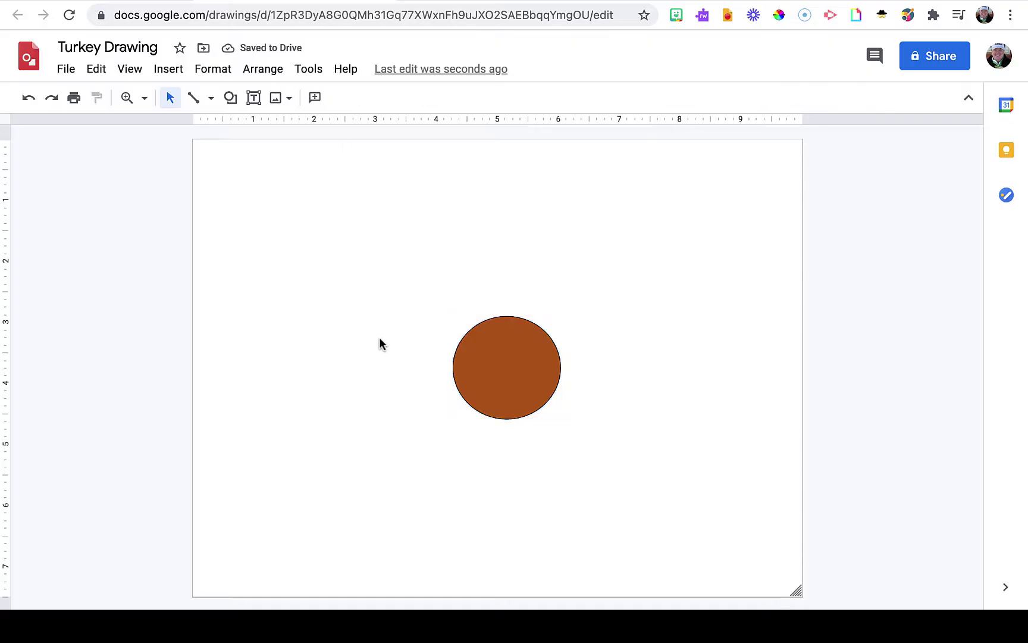
- Draw a trial block arc over the brown circle, thin and angle it, then delete it
{"action": "left_click", "coordinate": [231, 101]}
{"action": "mouse_move", "coordinate": [252, 134]}
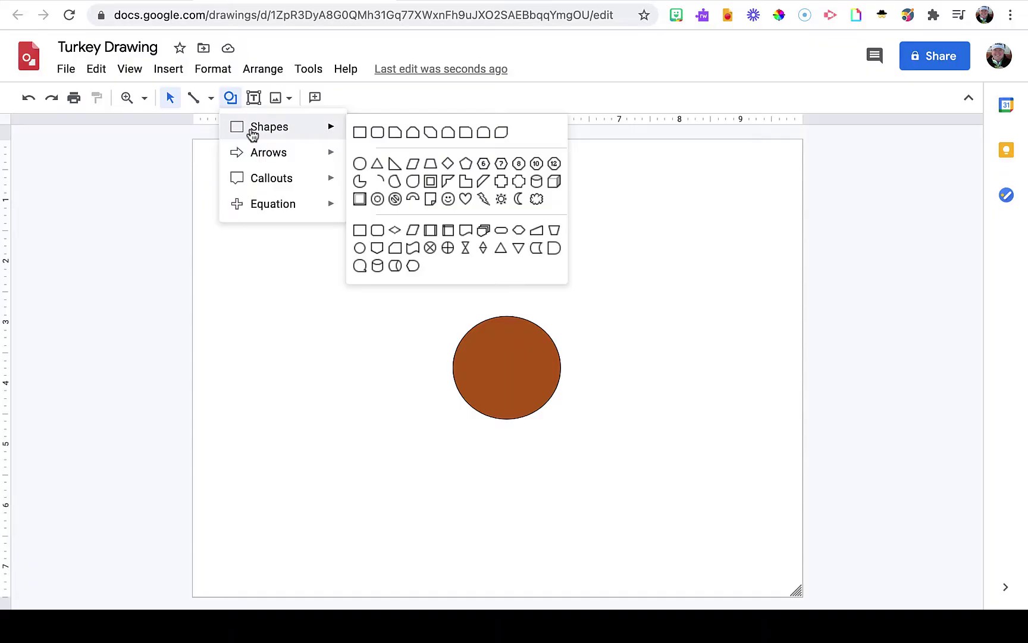
{"action": "left_click", "coordinate": [414, 200]}
{"action": "left_click_drag", "start_coordinate": [422, 299], "coordinate": [582, 387]}
{"action": "left_click_drag", "start_coordinate": [553, 347], "coordinate": [504, 355]}
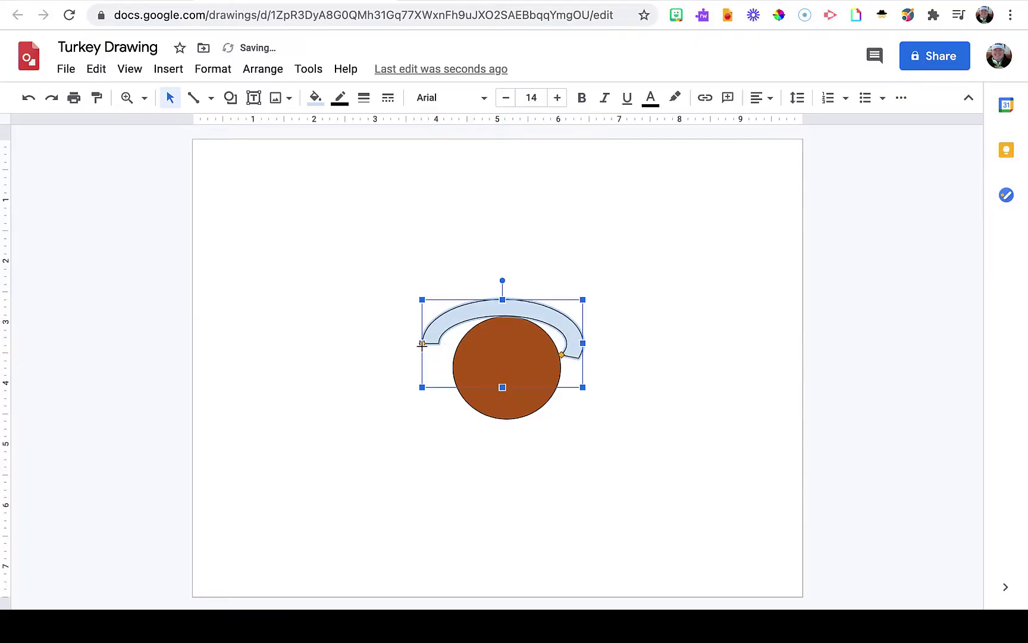
{"action": "left_click_drag", "start_coordinate": [422, 343], "coordinate": [449, 357]}
{"action": "key", "text": "Delete"}
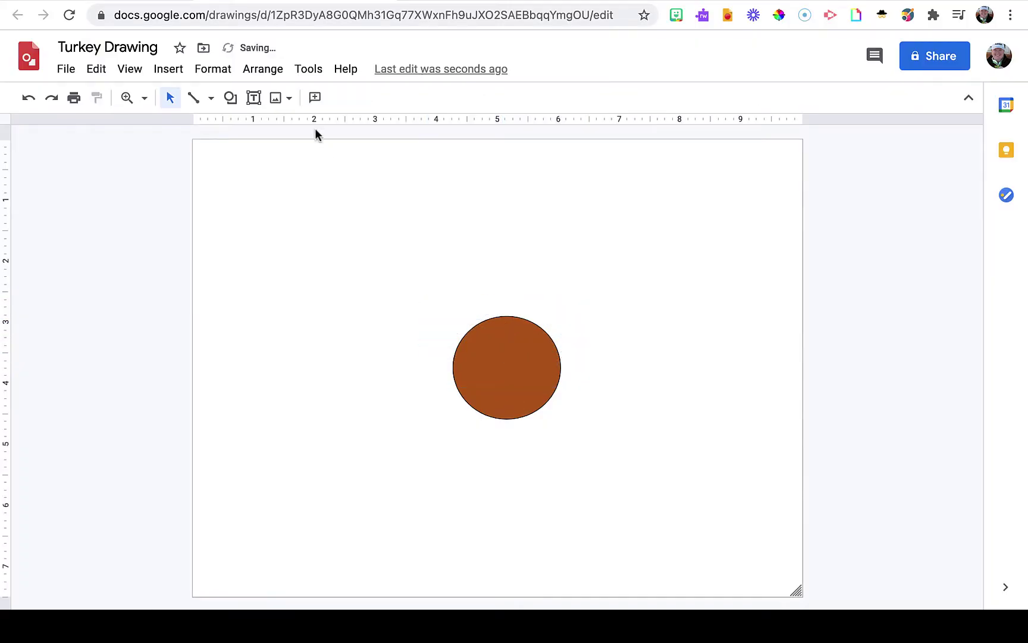
- Draw a trial arc over the circle, rotate and adjust it, nudge the circle, then delete the arc
{"action": "left_click", "coordinate": [230, 97]}
{"action": "mouse_move", "coordinate": [237, 129]}
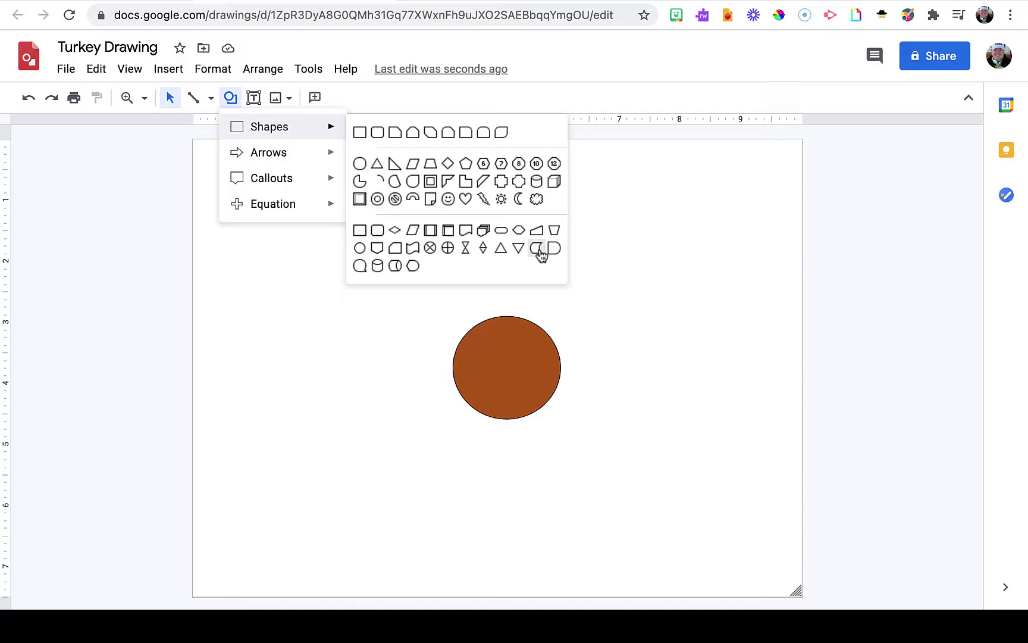
{"action": "left_click", "coordinate": [376, 185]}
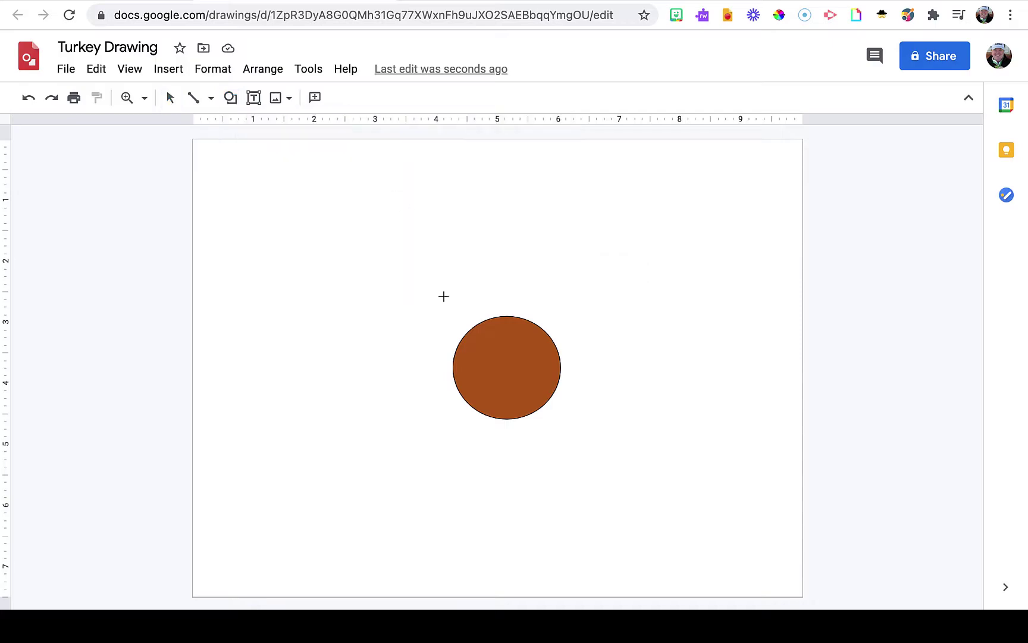
{"action": "left_click_drag", "start_coordinate": [438, 290], "coordinate": [518, 393]}
{"action": "left_click_drag", "start_coordinate": [479, 270], "coordinate": [591, 384]}
{"action": "mouse_move", "coordinate": [485, 342]}
{"action": "left_mouse_down"}
{"action": "mouse_move", "coordinate": [509, 360]}
{"action": "mouse_move", "coordinate": [485, 349]}
{"action": "left_mouse_up"}
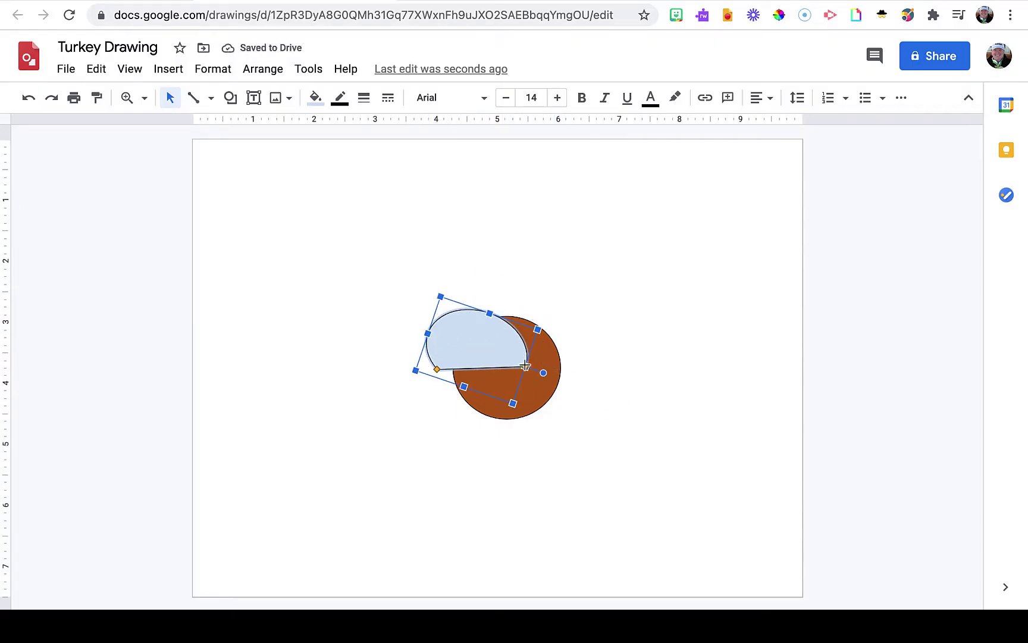
{"action": "left_click_drag", "start_coordinate": [526, 365], "coordinate": [504, 348]}
{"action": "left_click", "coordinate": [551, 329]}
{"action": "left_click", "coordinate": [475, 326]}
{"action": "key", "text": "Delete"}
{"action": "left_click", "coordinate": [231, 100]}
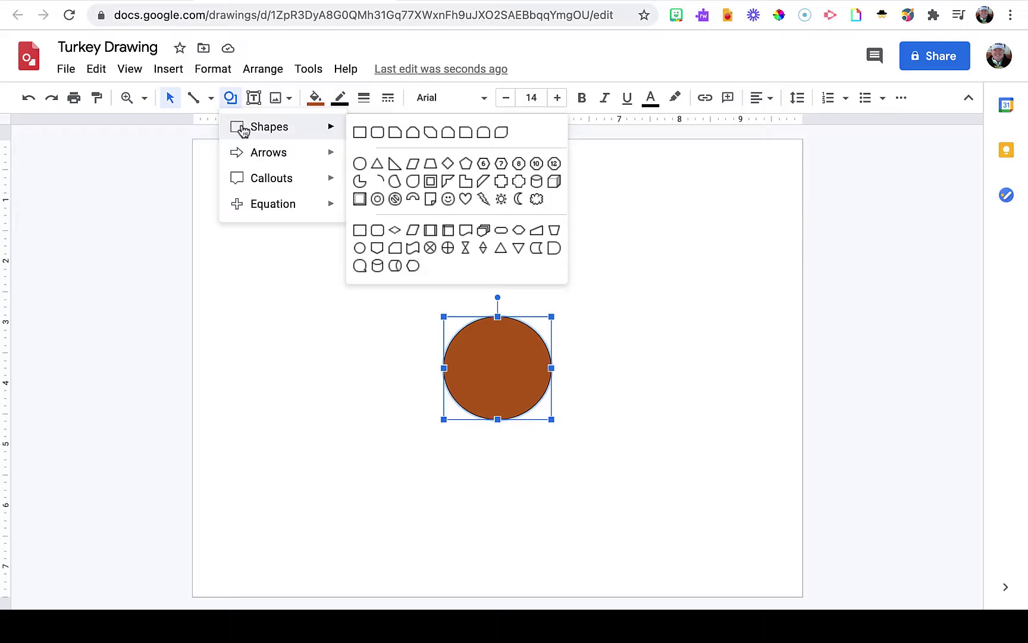
- Draw a round same-side corner rectangle over the circle's top, enlarge its corners and narrow both sides
{"action": "left_click", "coordinate": [484, 131]}
{"action": "mouse_move", "coordinate": [419, 307]}
{"action": "left_mouse_down"}
{"action": "mouse_move", "coordinate": [522, 369]}
{"action": "mouse_move", "coordinate": [577, 375]}
{"action": "left_mouse_up"}
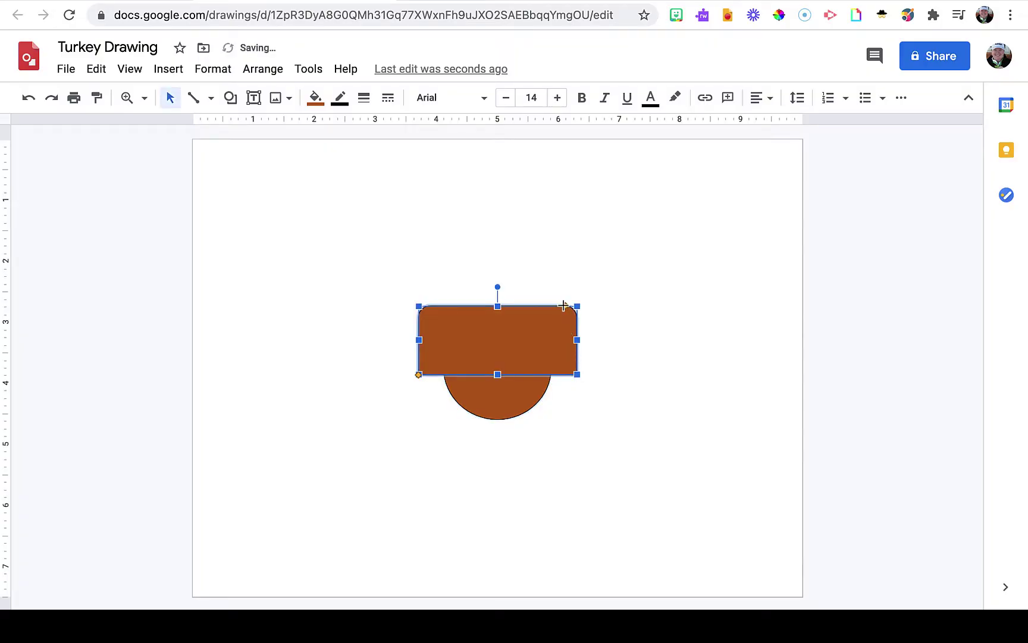
{"action": "left_click_drag", "start_coordinate": [562, 312], "coordinate": [498, 374]}
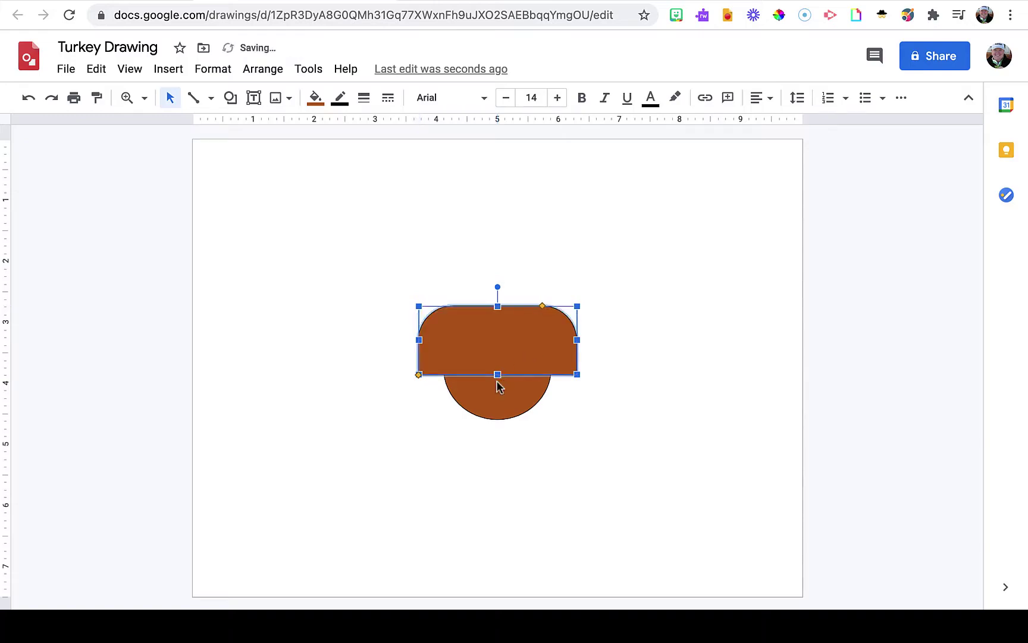
{"action": "left_click_drag", "start_coordinate": [577, 342], "coordinate": [558, 344]}
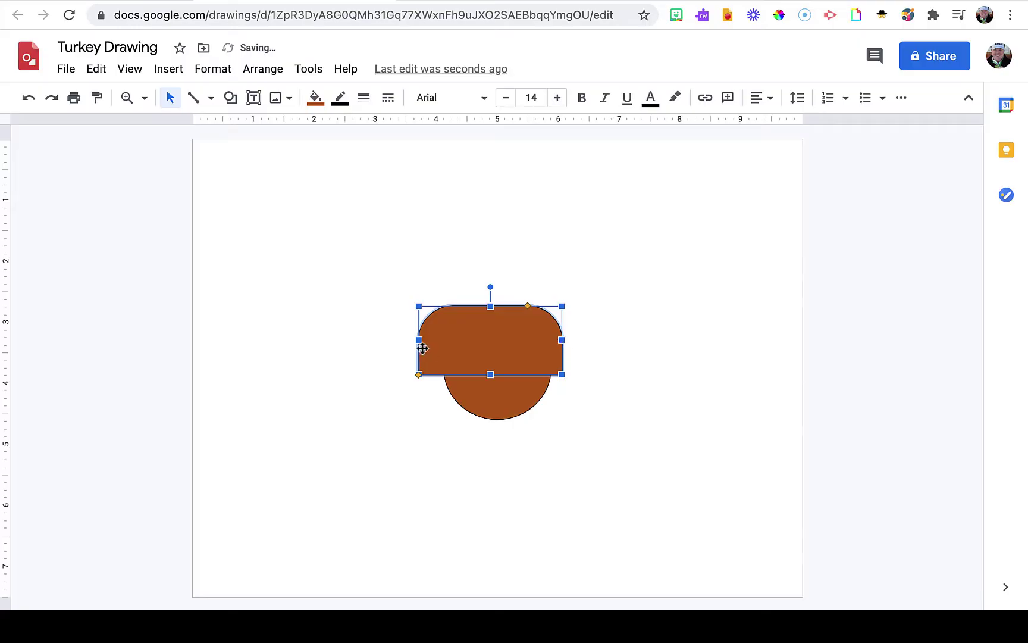
{"action": "left_click_drag", "start_coordinate": [416, 342], "coordinate": [426, 341]}
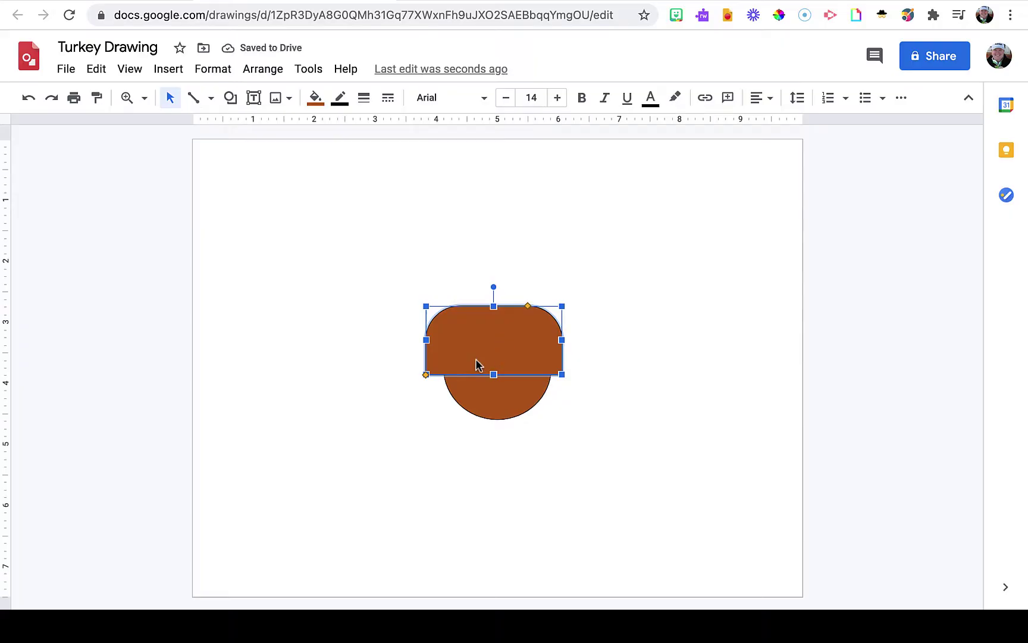
- Fill the rounded-top shape bright red
{"action": "left_click", "coordinate": [316, 98]}
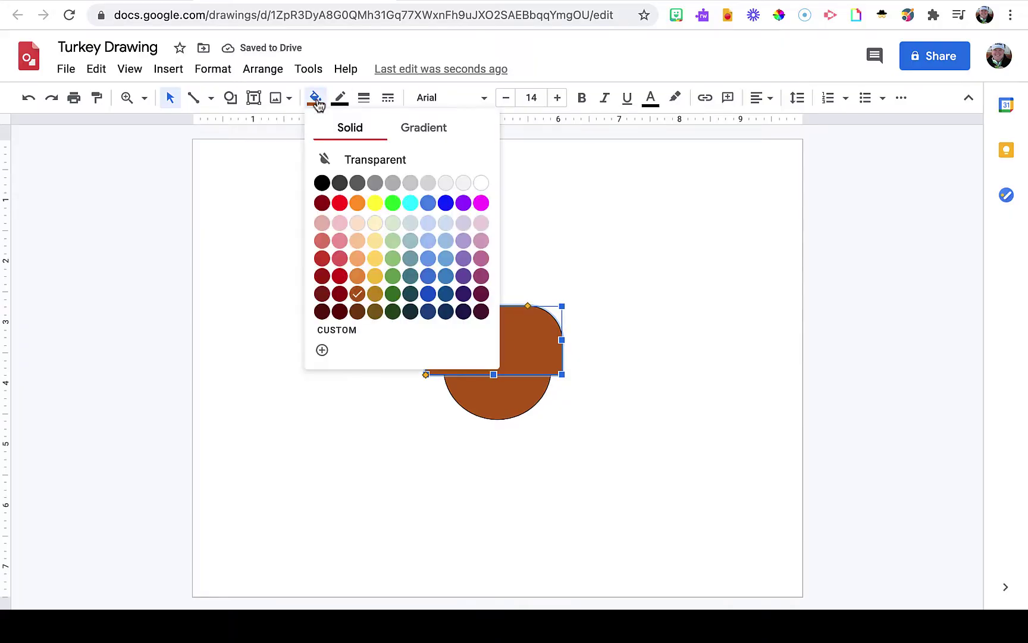
{"action": "left_click", "coordinate": [340, 296]}
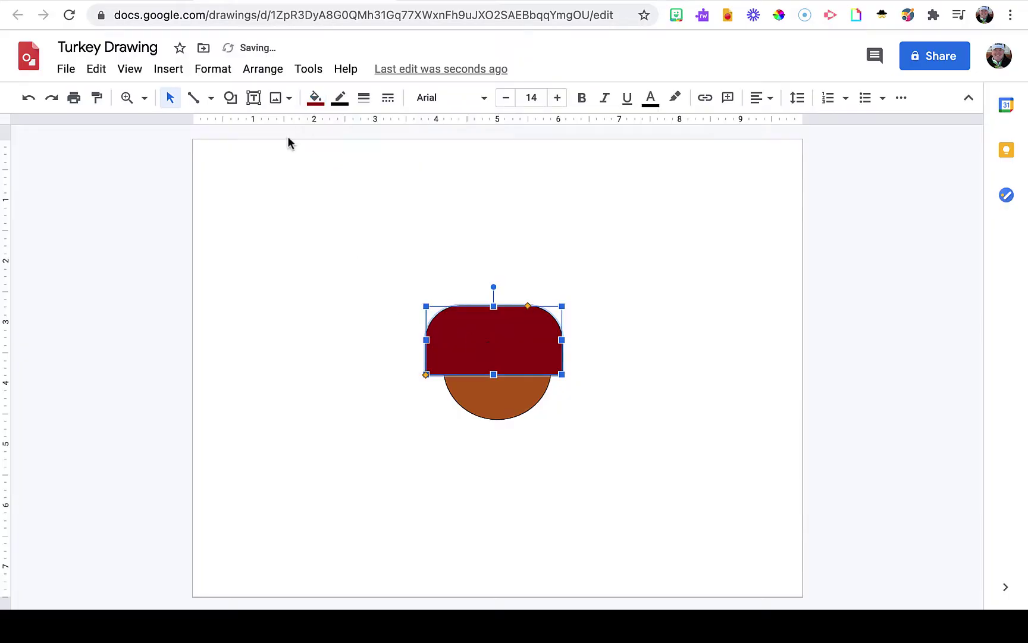
{"action": "left_click", "coordinate": [317, 97]}
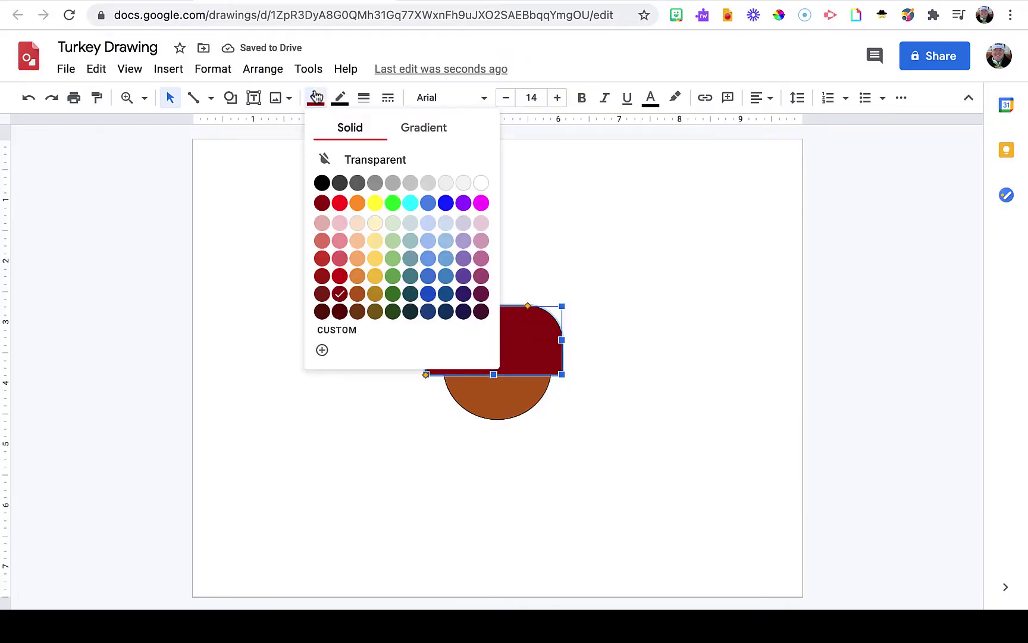
{"action": "left_click", "coordinate": [342, 287]}
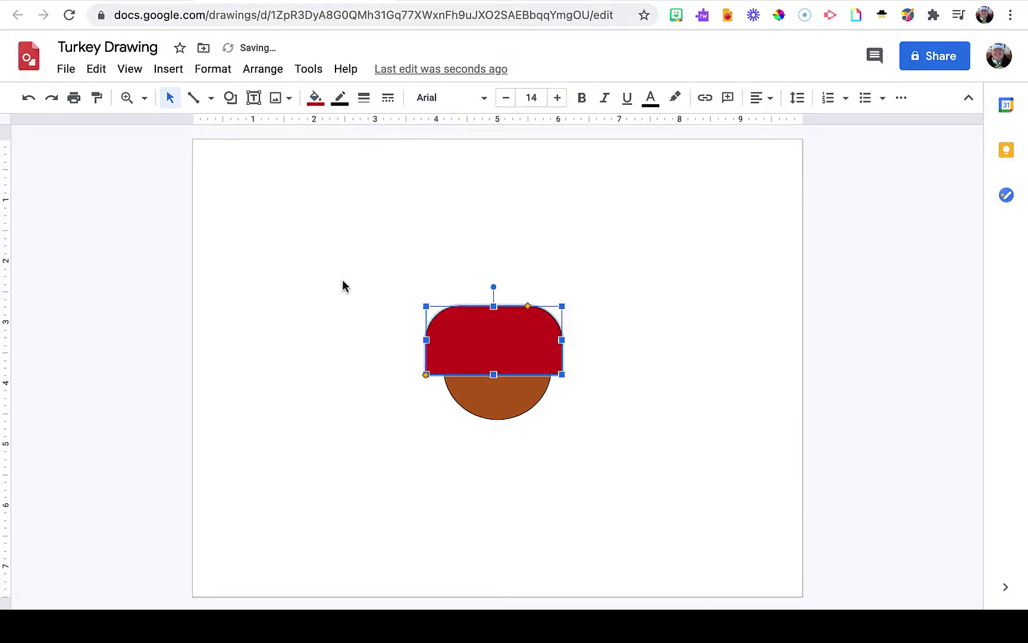
- Send the red shape to the back, behind the brown circle, and reselect it
{"action": "right_click", "coordinate": [494, 353]}
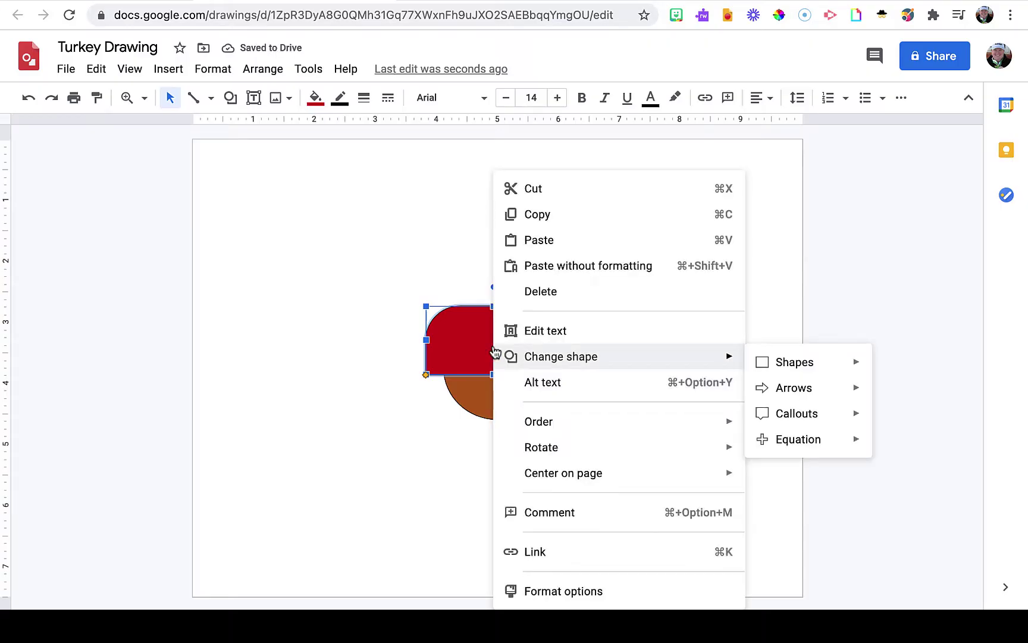
{"action": "mouse_move", "coordinate": [532, 428]}
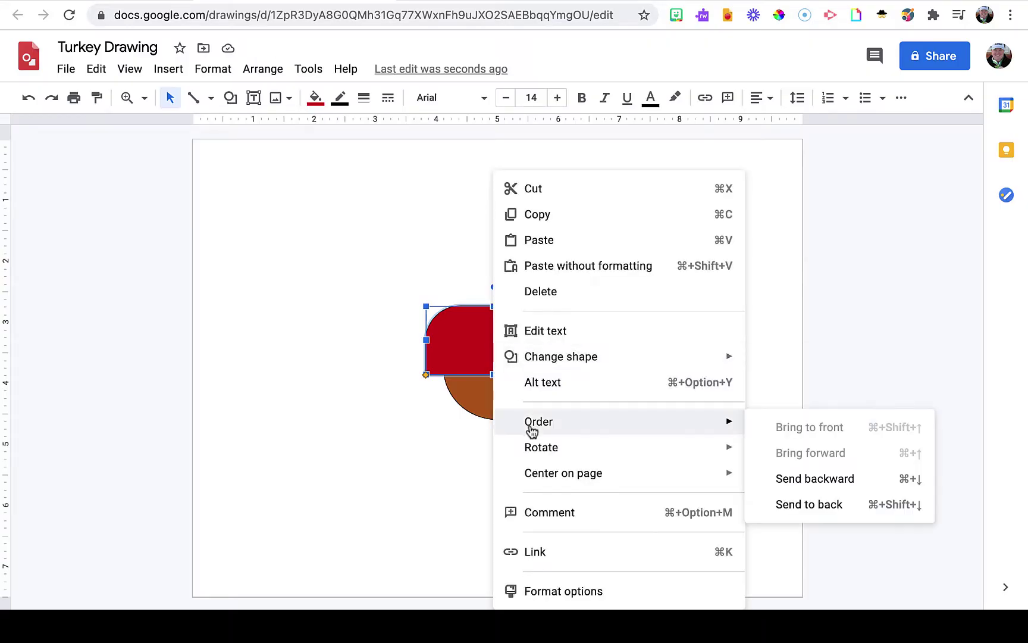
{"action": "left_click", "coordinate": [792, 505]}
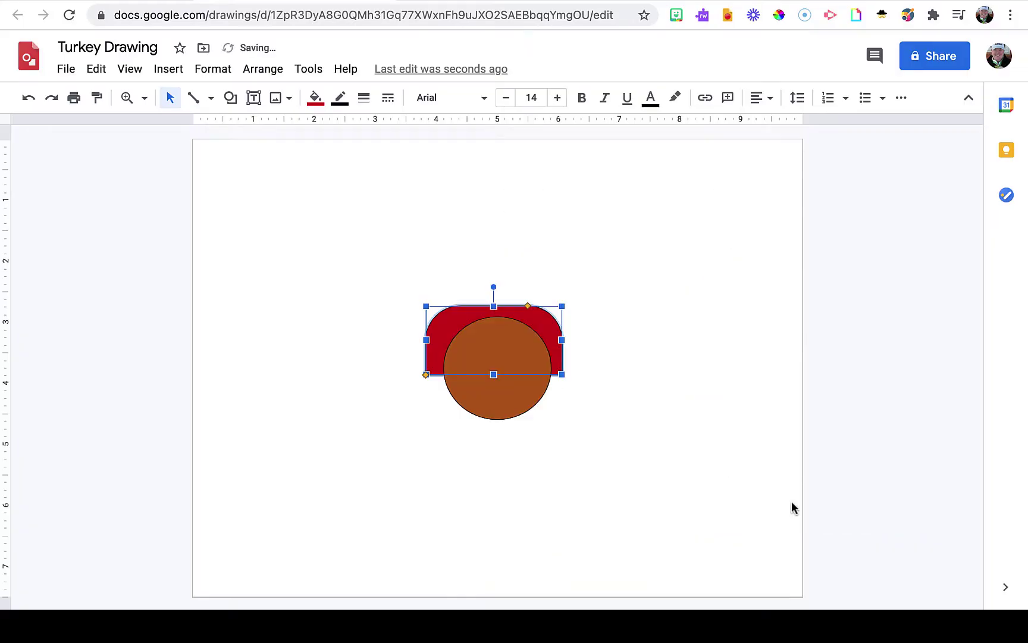
{"action": "left_click", "coordinate": [646, 470]}
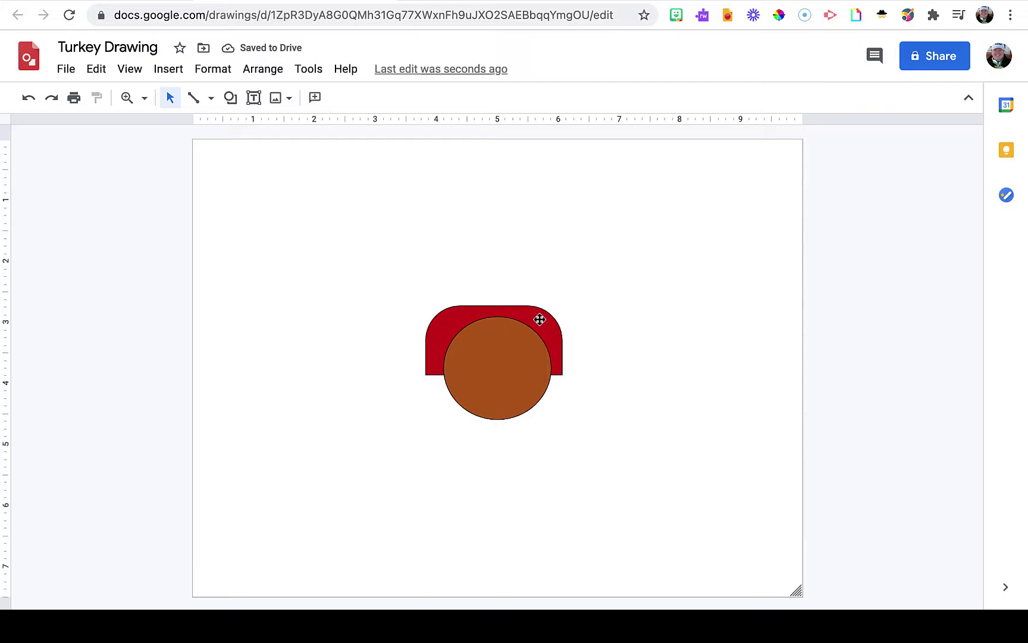
{"action": "left_click", "coordinate": [539, 319]}
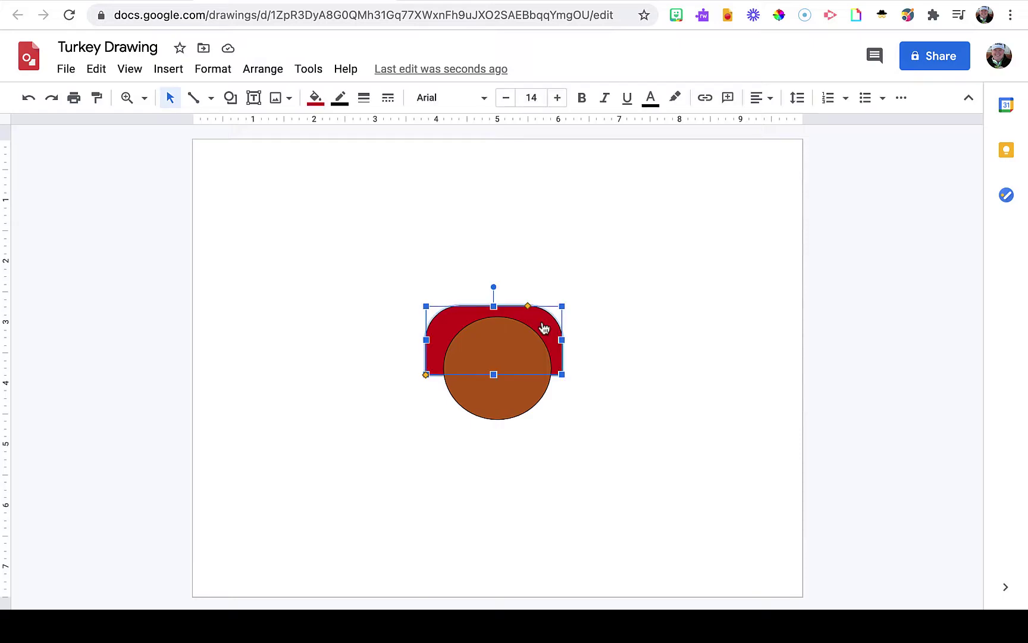
- Duplicate the red feather upward, widen both sides, fill it orange and send it to back
{"action": "right_click", "coordinate": [544, 328]}
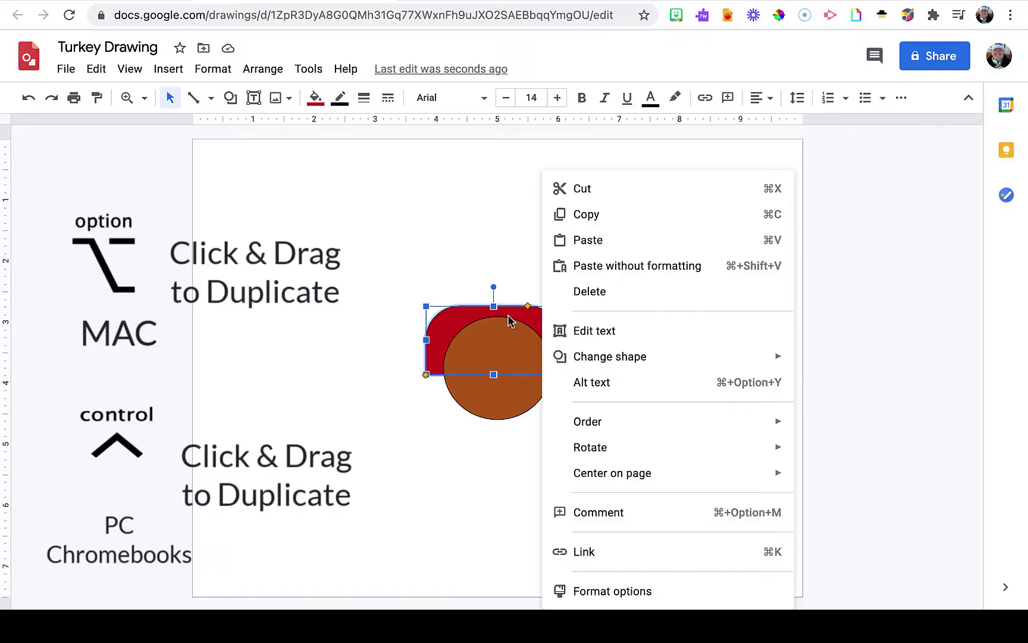
{"action": "left_click", "coordinate": [473, 318]}
{"action": "left_click_drag", "start_coordinate": [473, 317], "coordinate": [476, 298]}
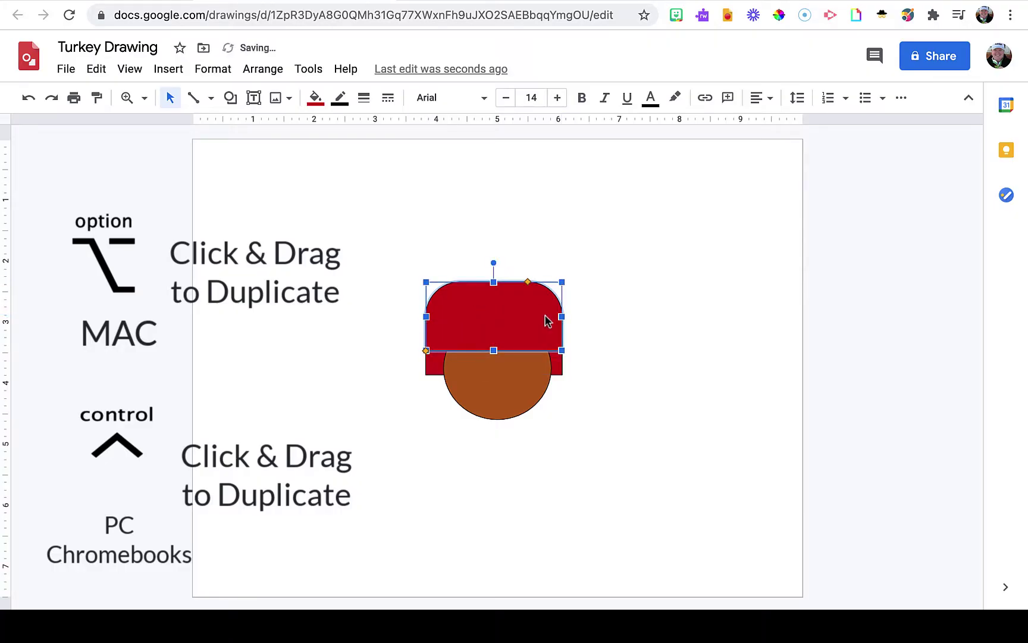
{"action": "left_click_drag", "start_coordinate": [561, 316], "coordinate": [582, 315]}
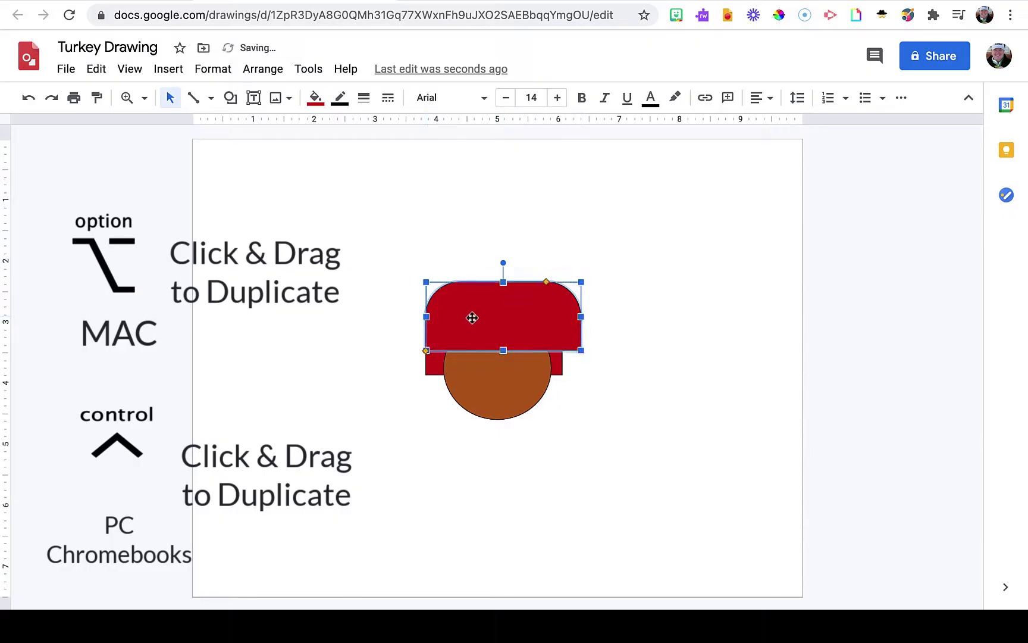
{"action": "left_click_drag", "start_coordinate": [427, 317], "coordinate": [408, 318]}
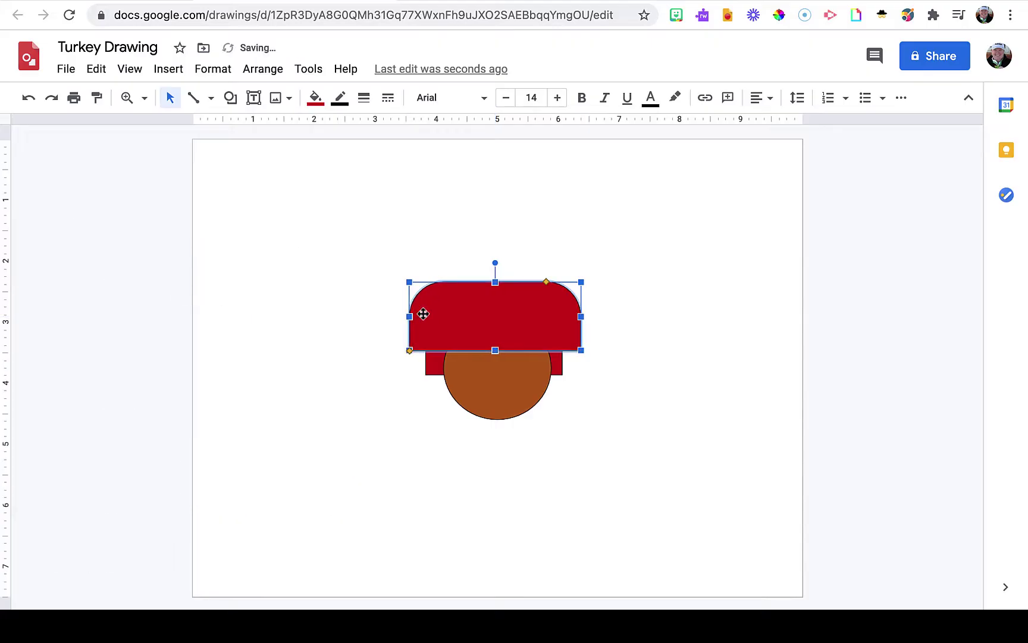
{"action": "left_click", "coordinate": [318, 99]}
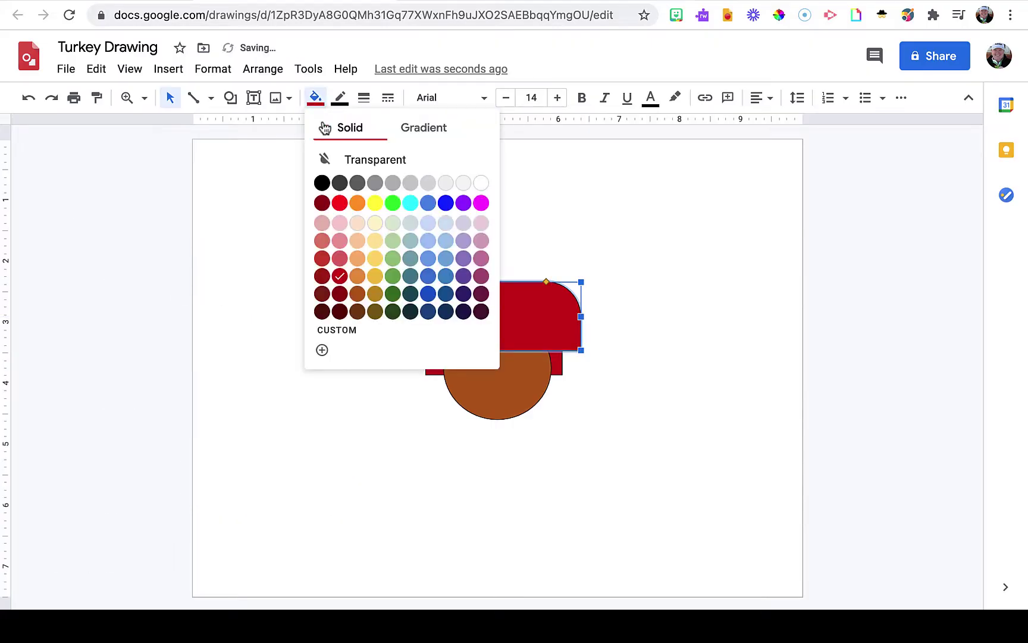
{"action": "left_click", "coordinate": [359, 277]}
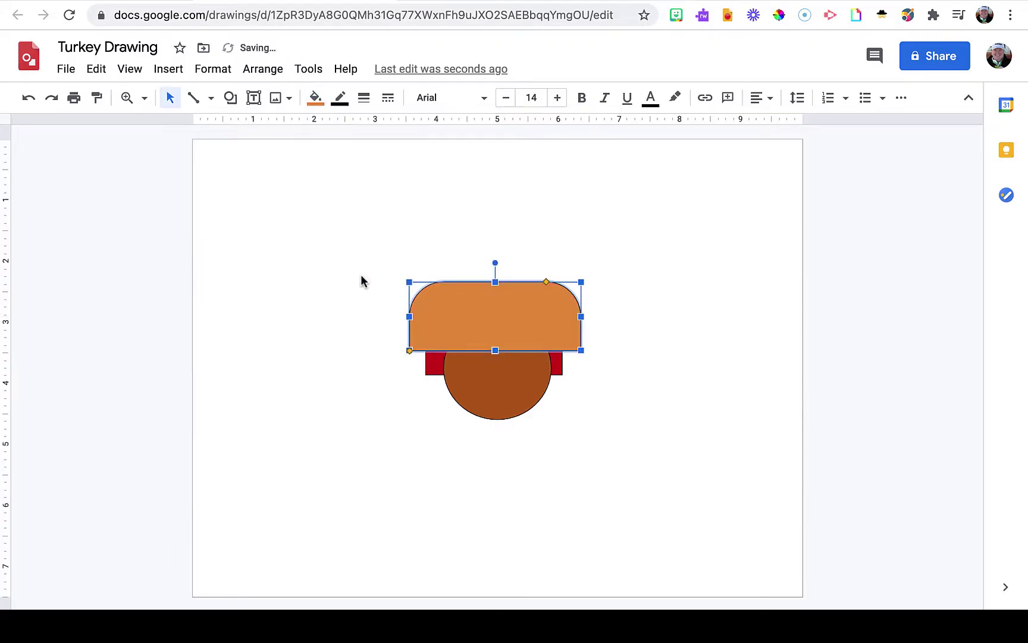
{"action": "right_click", "coordinate": [518, 321]}
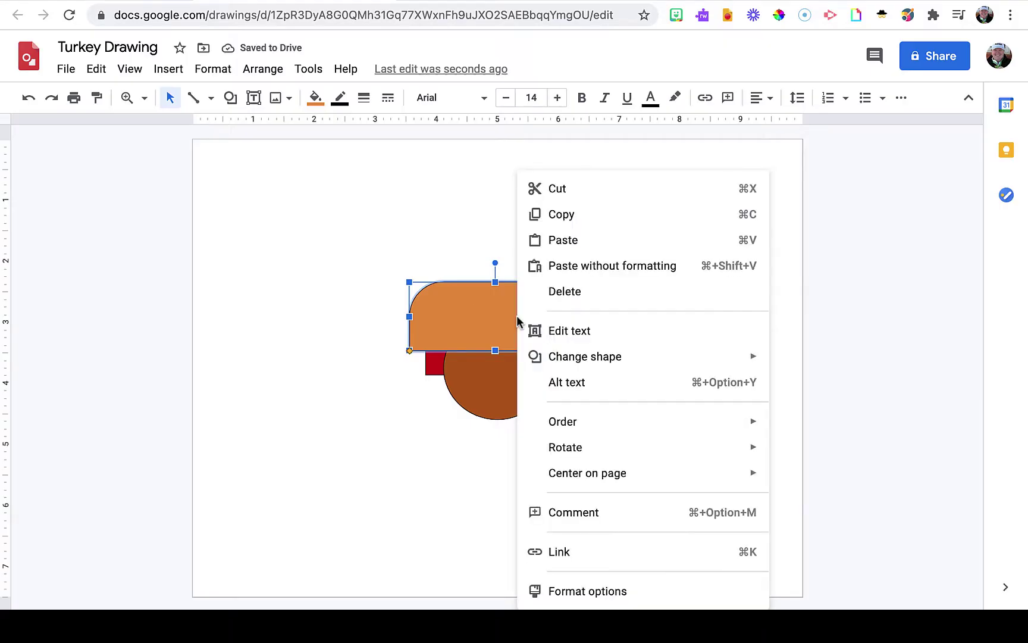
{"action": "mouse_move", "coordinate": [586, 423]}
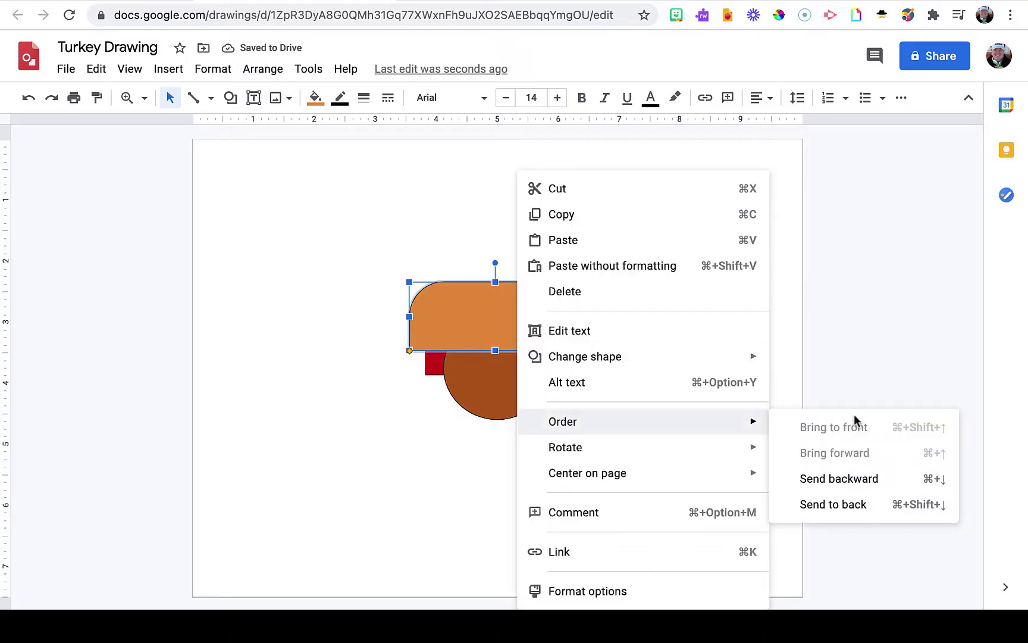
{"action": "left_click", "coordinate": [834, 504]}
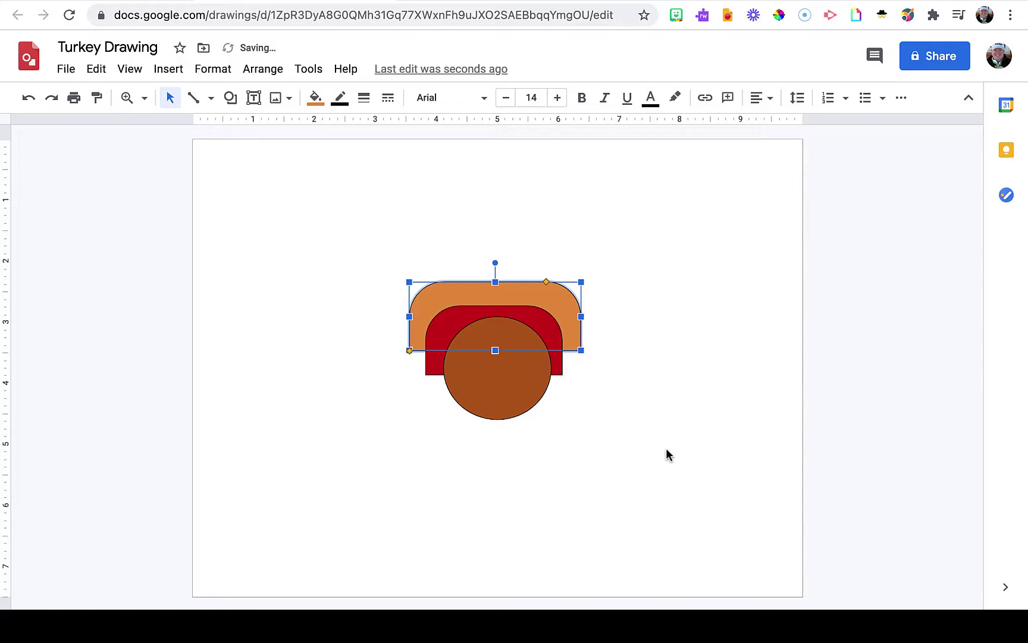
- Duplicate the orange feather higher, widen it, fill it brown and send it behind everything
{"action": "left_click_drag", "start_coordinate": [517, 298], "coordinate": [515, 274]}
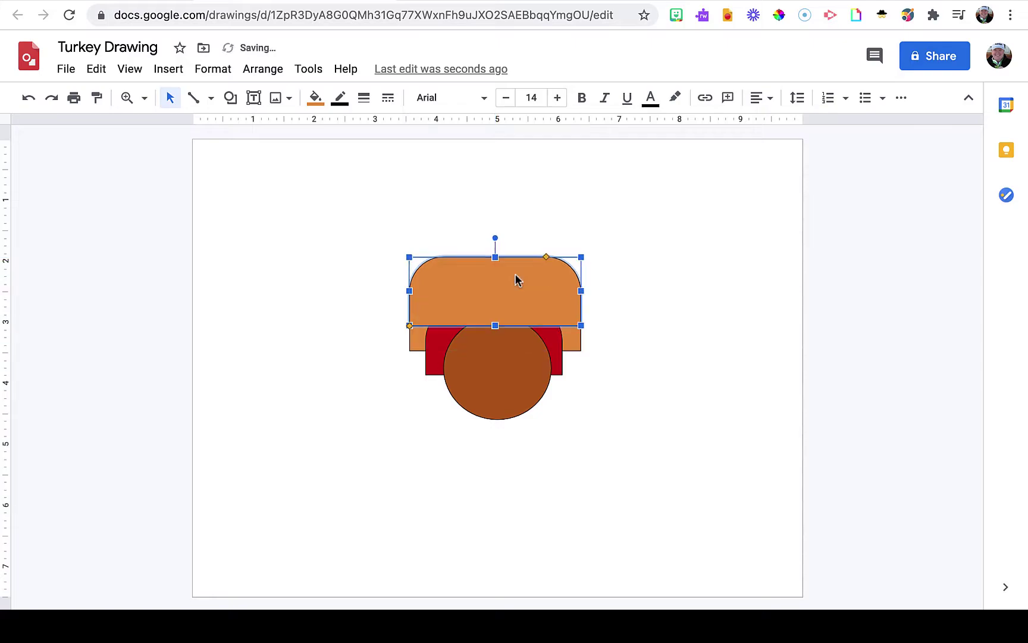
{"action": "left_click_drag", "start_coordinate": [581, 291], "coordinate": [592, 291]}
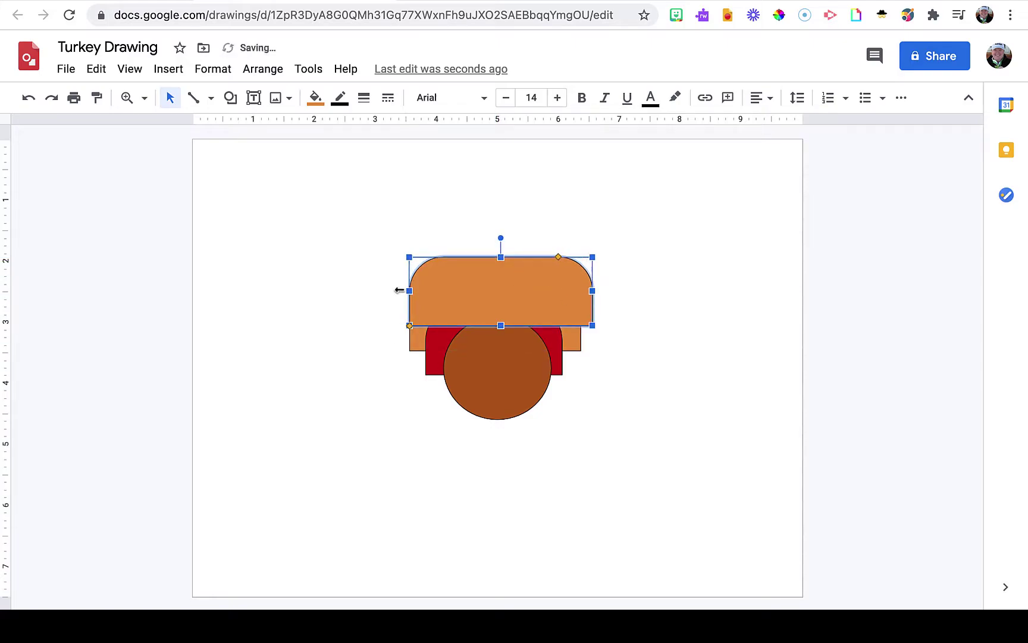
{"action": "left_click_drag", "start_coordinate": [399, 290], "coordinate": [398, 290]}
{"action": "left_click", "coordinate": [315, 98]}
{"action": "left_click", "coordinate": [362, 299]}
{"action": "right_click", "coordinate": [494, 275]}
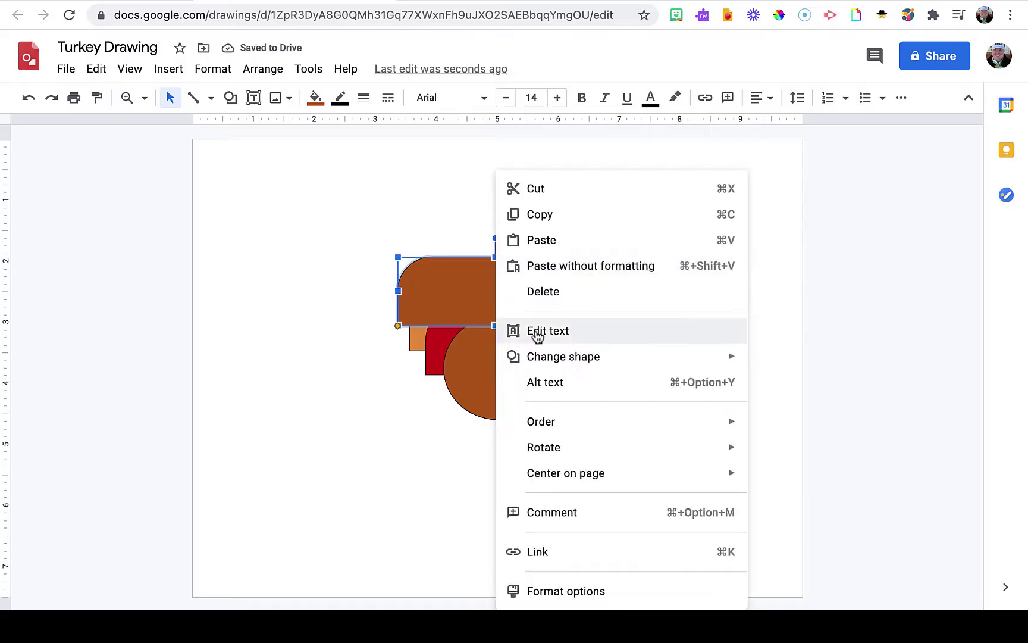
{"action": "mouse_move", "coordinate": [655, 421]}
{"action": "left_click", "coordinate": [785, 503]}
{"action": "left_click", "coordinate": [675, 439]}
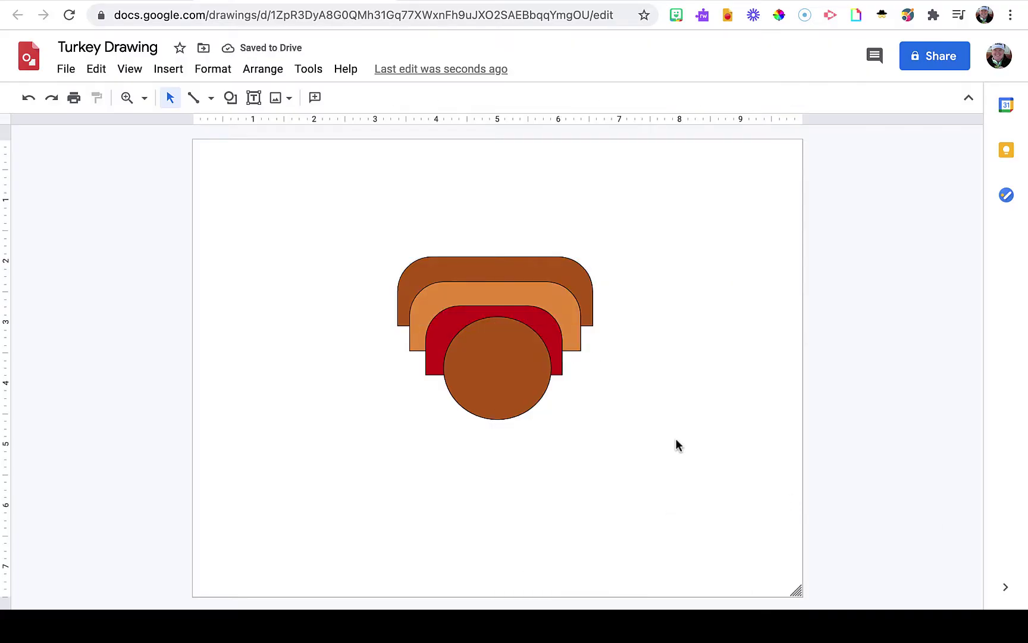
- Draw a polyline leg with toes below the body circle and fill it black
{"action": "left_click", "coordinate": [230, 98]}
{"action": "mouse_move", "coordinate": [238, 126]}
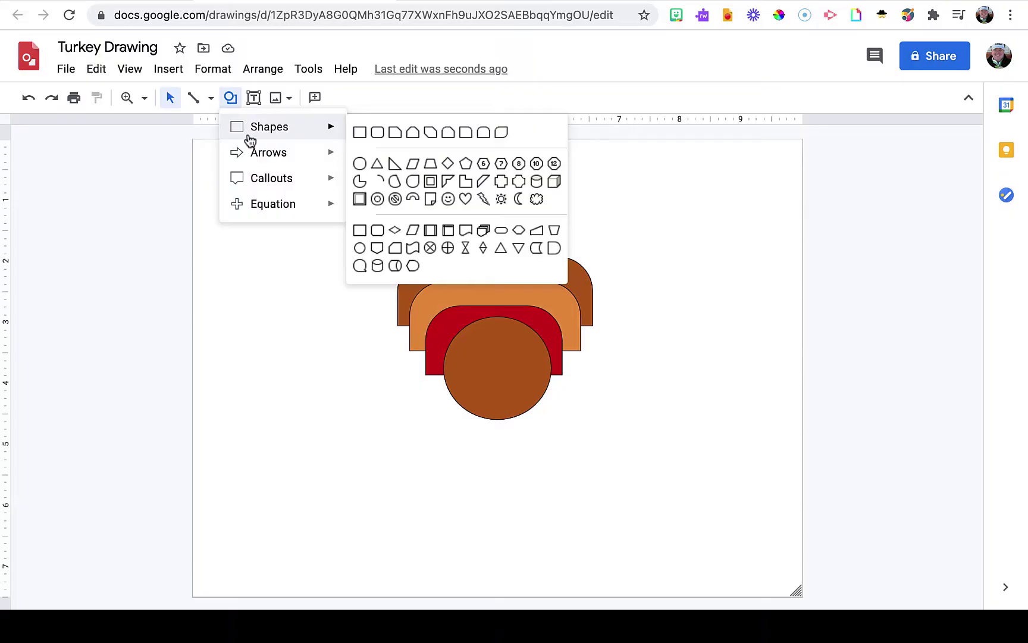
{"action": "left_click", "coordinate": [206, 100]}
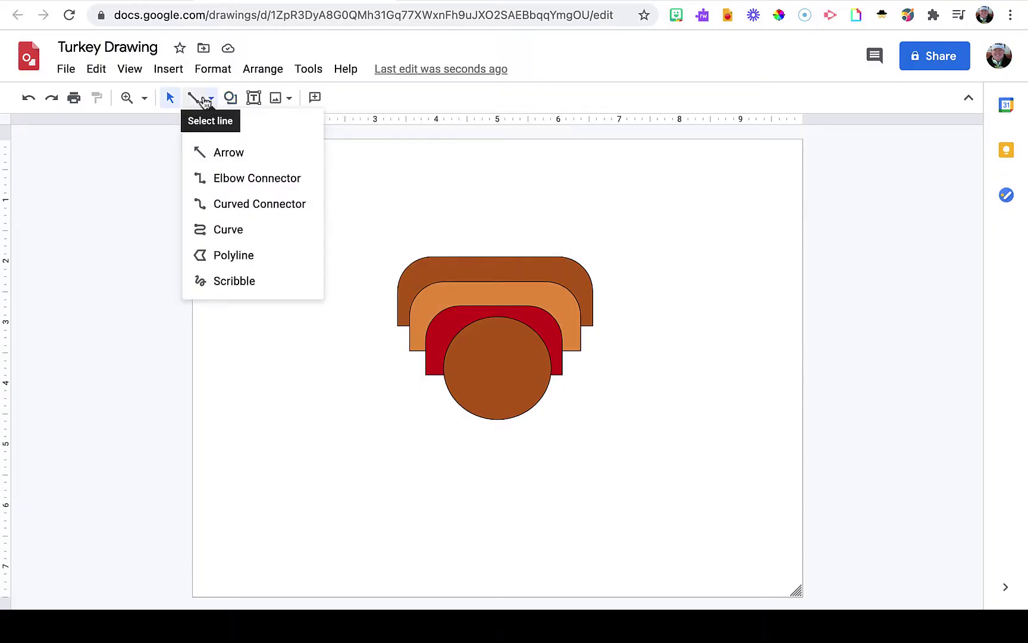
{"action": "left_click", "coordinate": [250, 256]}
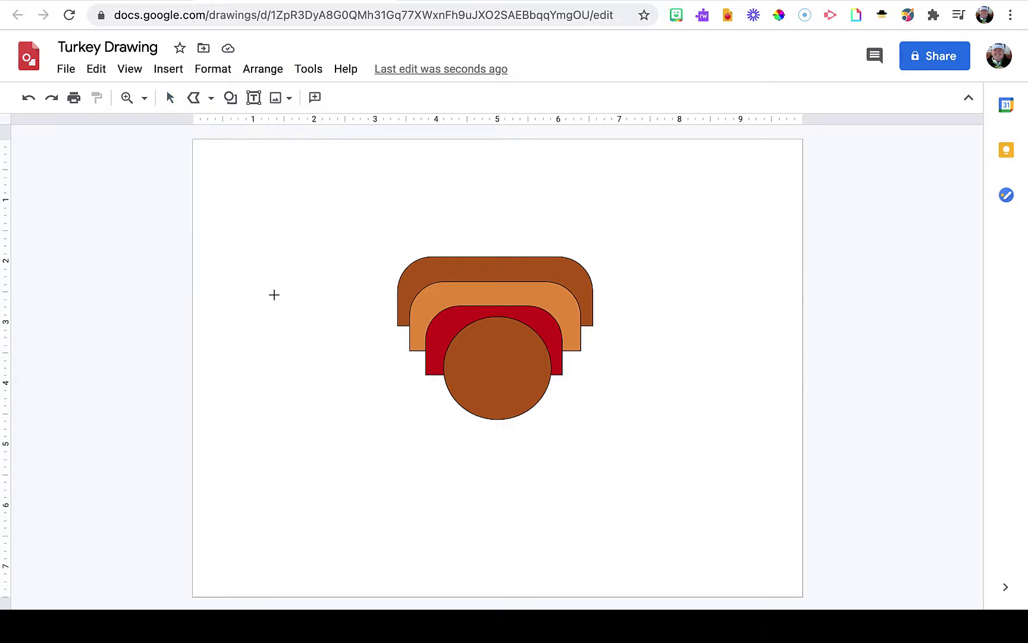
{"action": "left_click", "coordinate": [489, 420]}
{"action": "left_click", "coordinate": [488, 459]}
{"action": "left_click_drag", "start_coordinate": [493, 458], "coordinate": [490, 414]}
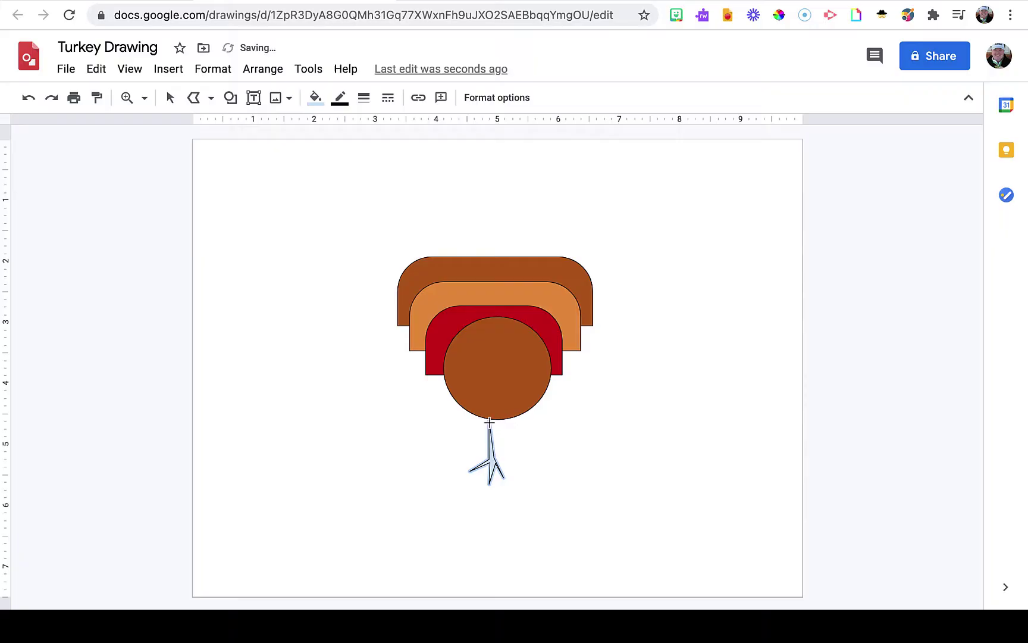
{"action": "left_click", "coordinate": [316, 98]}
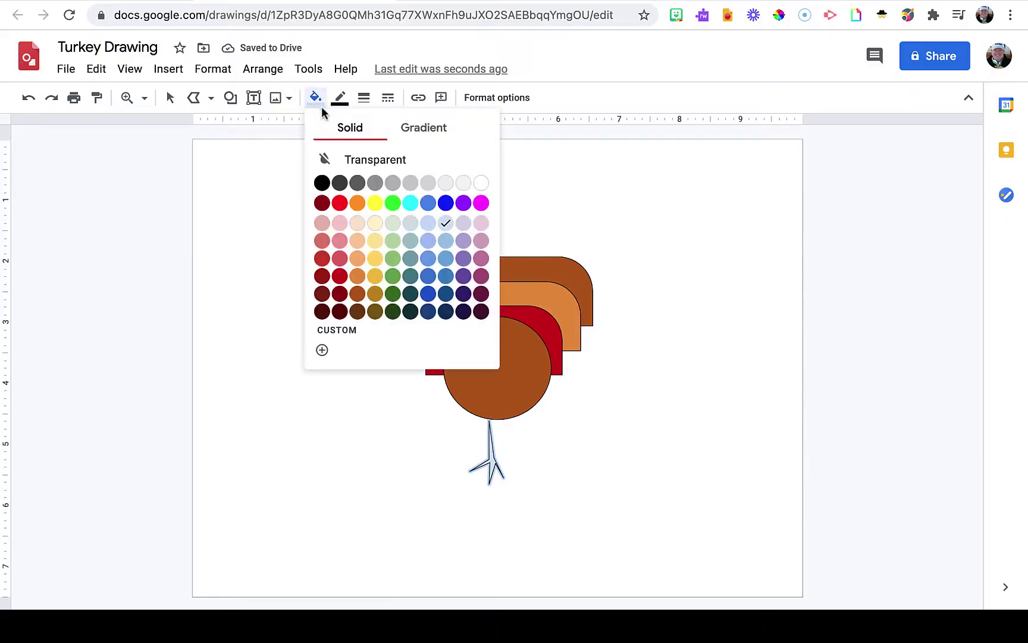
{"action": "left_click", "coordinate": [325, 180]}
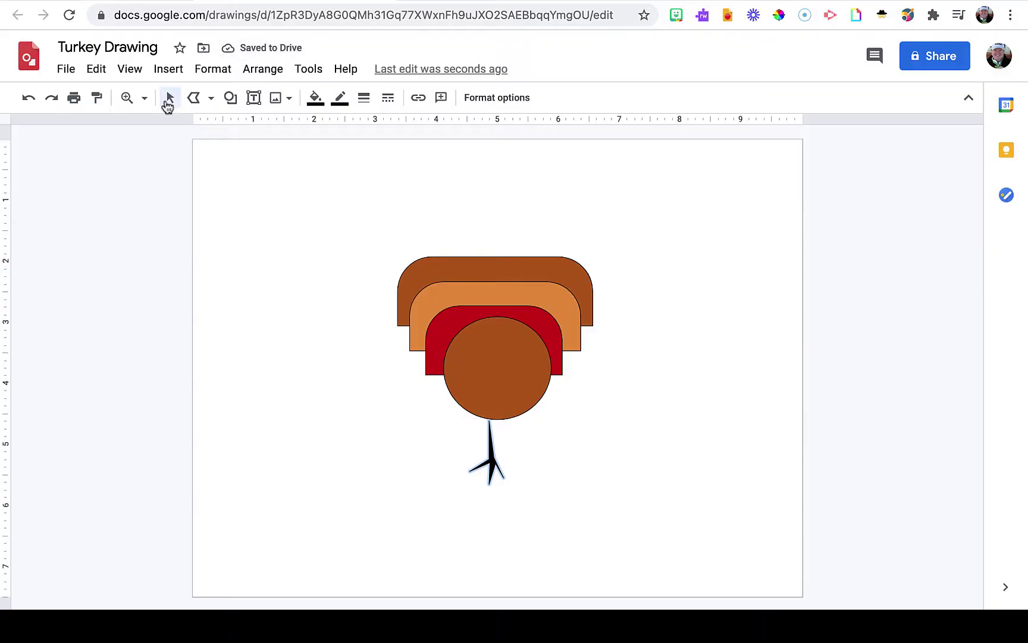
- Duplicate the black leg to the right and reshape the copy's foot with Edit points
{"action": "left_click", "coordinate": [170, 97]}
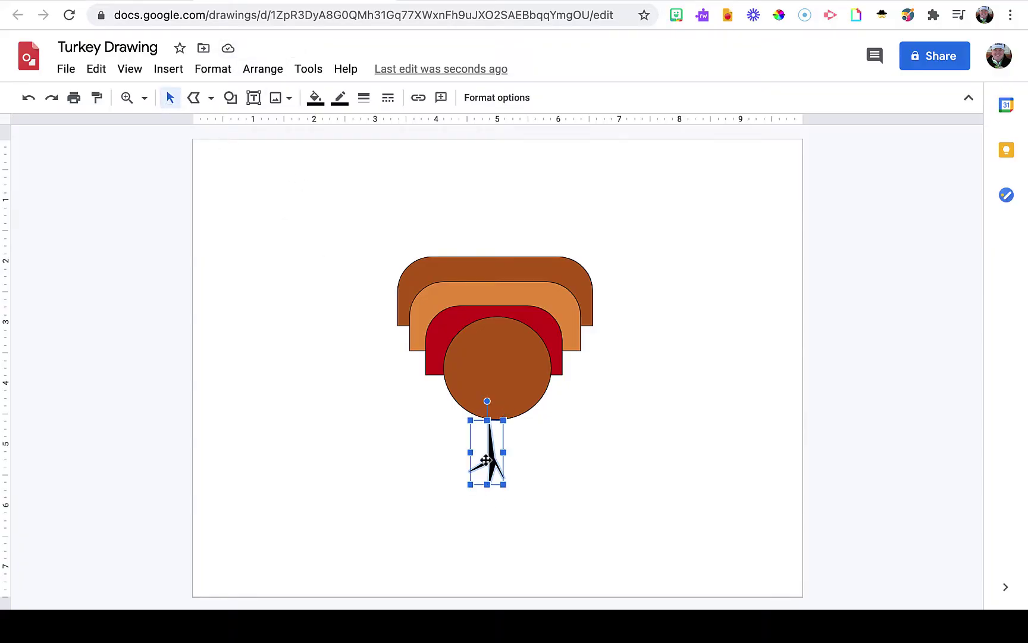
{"action": "left_click_drag", "start_coordinate": [486, 460], "coordinate": [511, 455]}
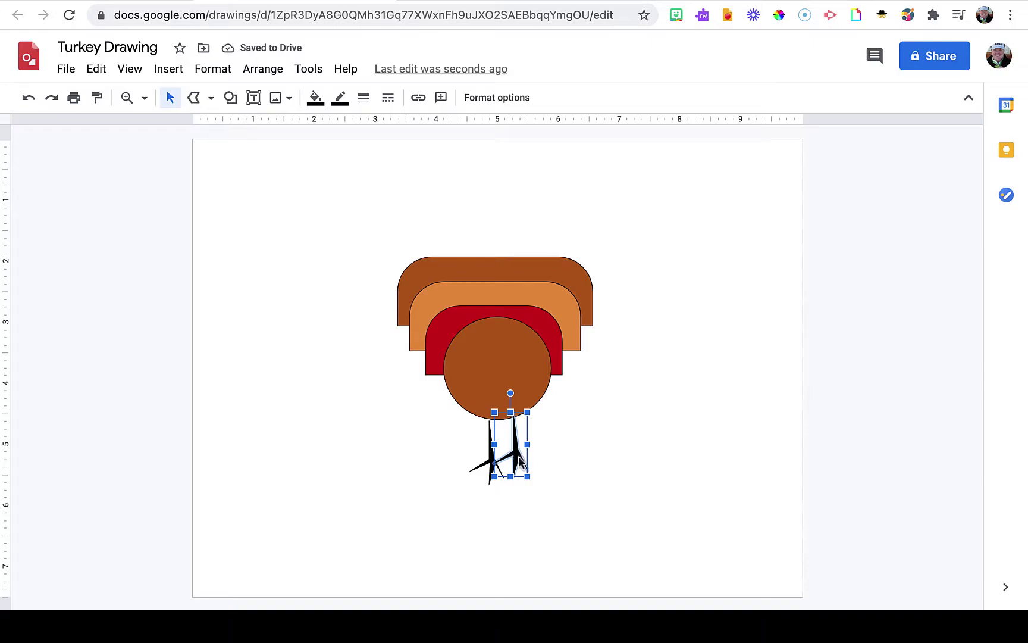
{"action": "double_click", "coordinate": [520, 462]}
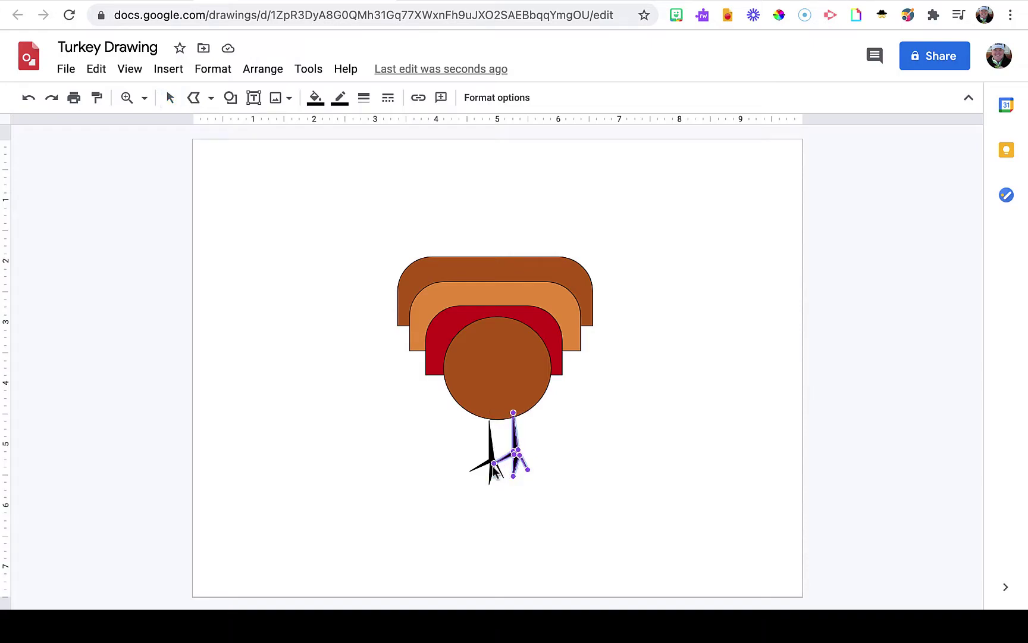
{"action": "left_click", "coordinate": [495, 470]}
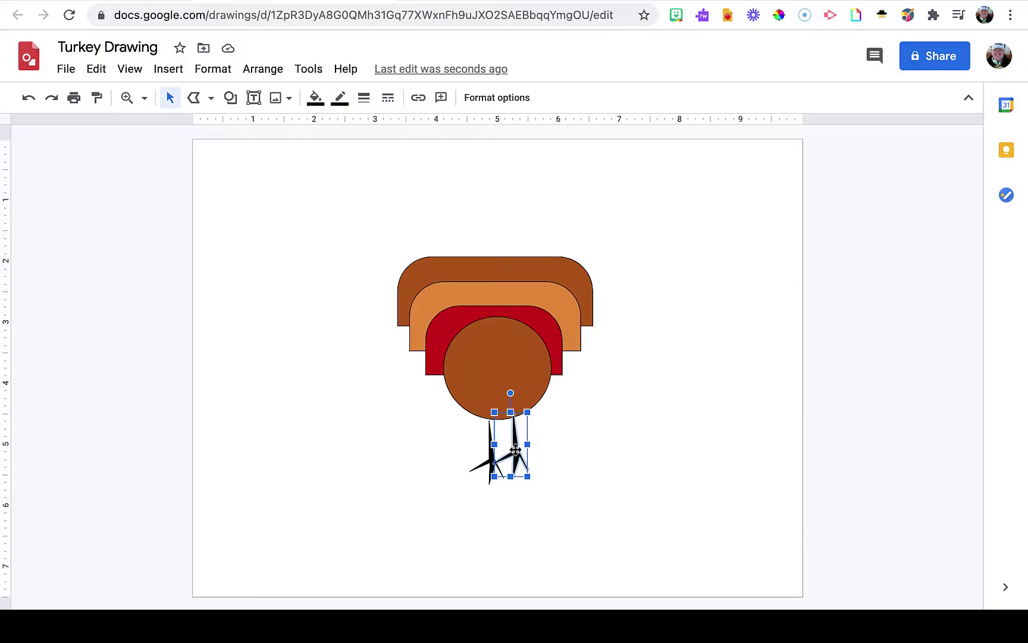
{"action": "left_click_drag", "start_coordinate": [515, 450], "coordinate": [556, 451]}
{"action": "double_click", "coordinate": [558, 450]}
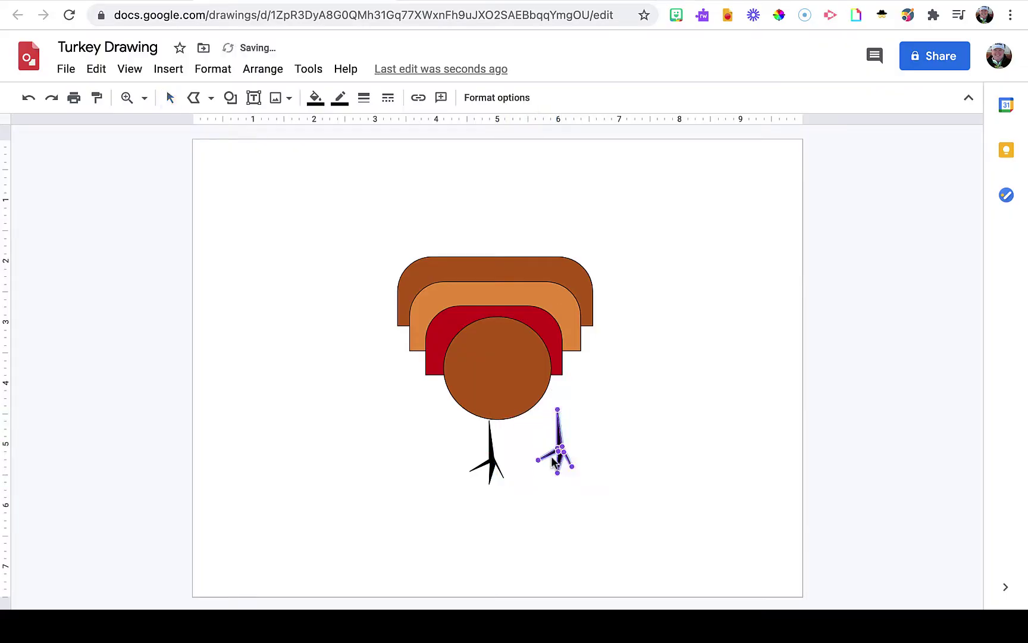
{"action": "left_click_drag", "start_coordinate": [538, 460], "coordinate": [575, 453]}
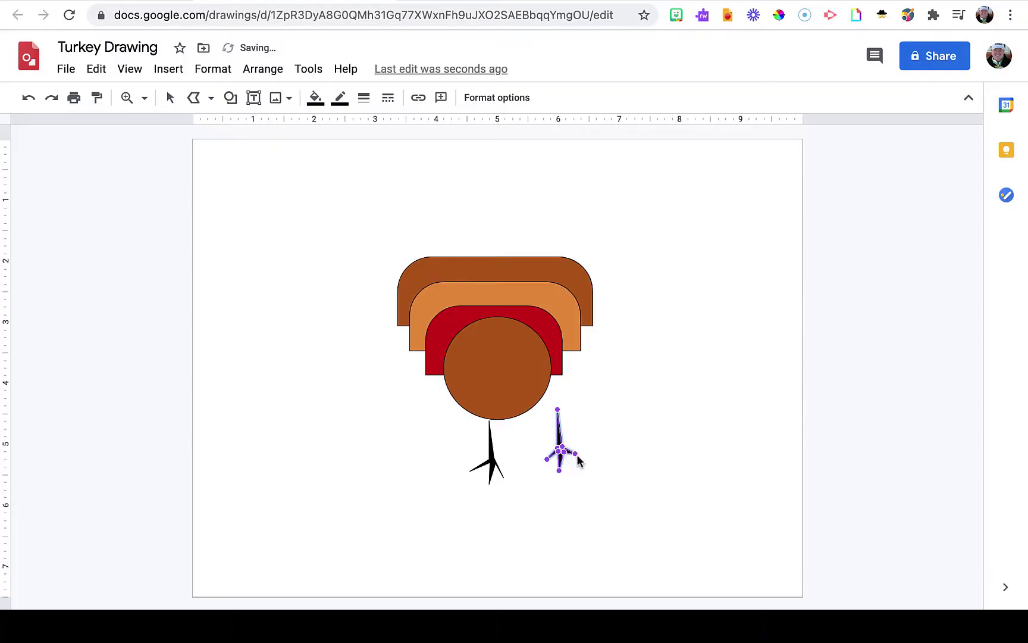
{"action": "key", "text": "Escape"}
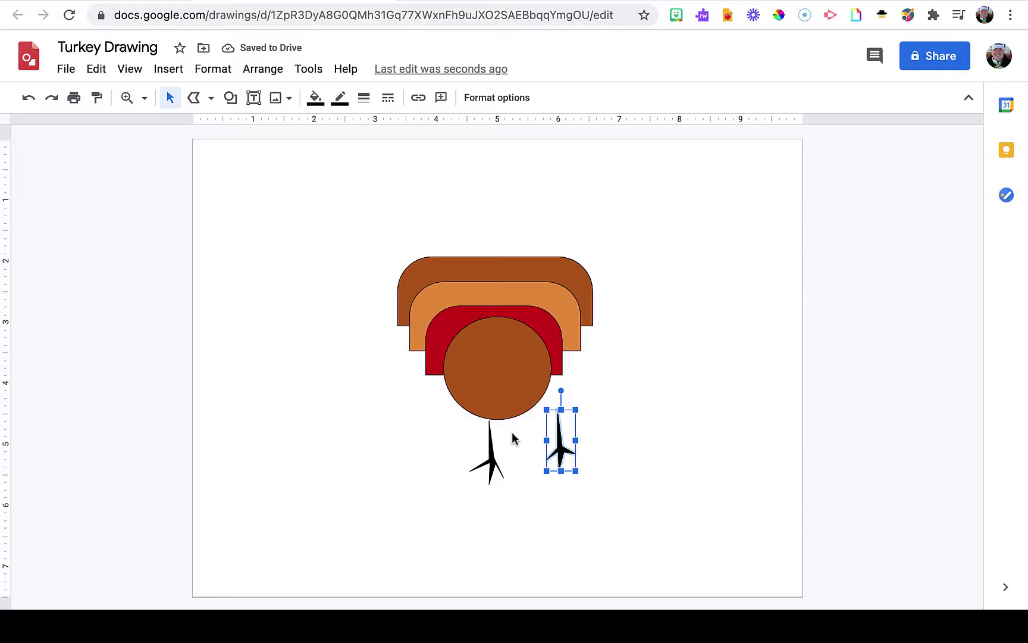
{"action": "left_click", "coordinate": [631, 477]}
- Move the copied leg beside the first one and send it behind the body
{"action": "left_click", "coordinate": [557, 445]}
{"action": "left_click_drag", "start_coordinate": [558, 445], "coordinate": [517, 447]}
{"action": "right_click", "coordinate": [516, 446]}
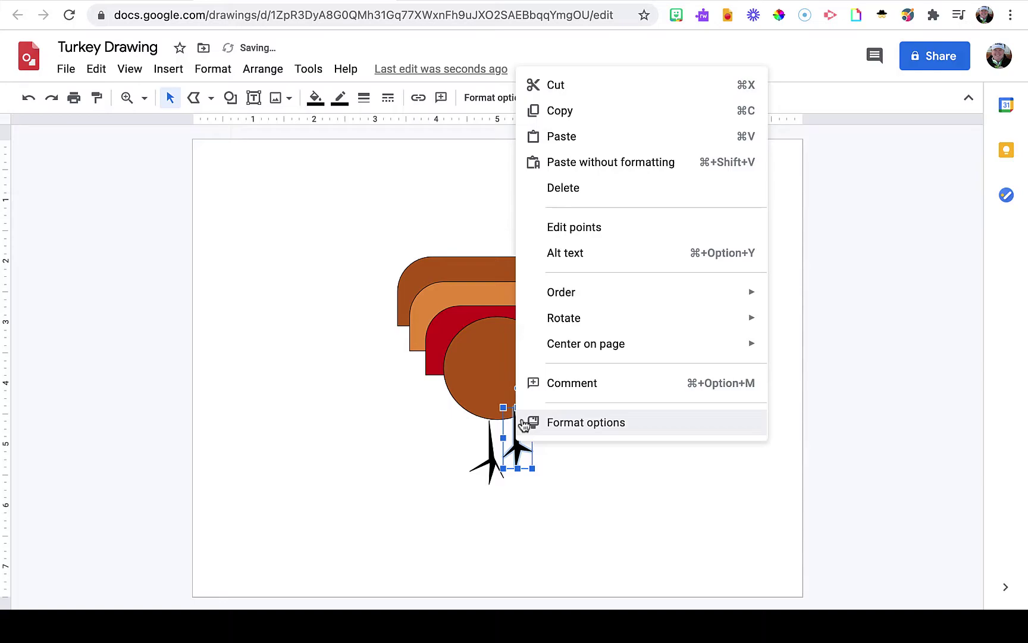
{"action": "mouse_move", "coordinate": [647, 295]}
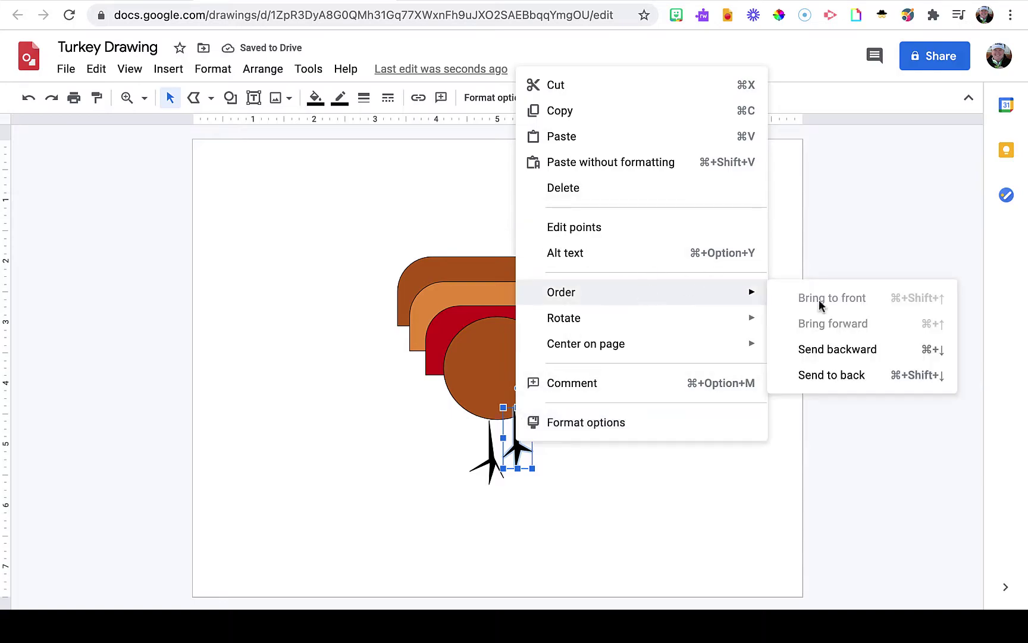
{"action": "left_click", "coordinate": [814, 386]}
{"action": "left_click", "coordinate": [656, 563]}
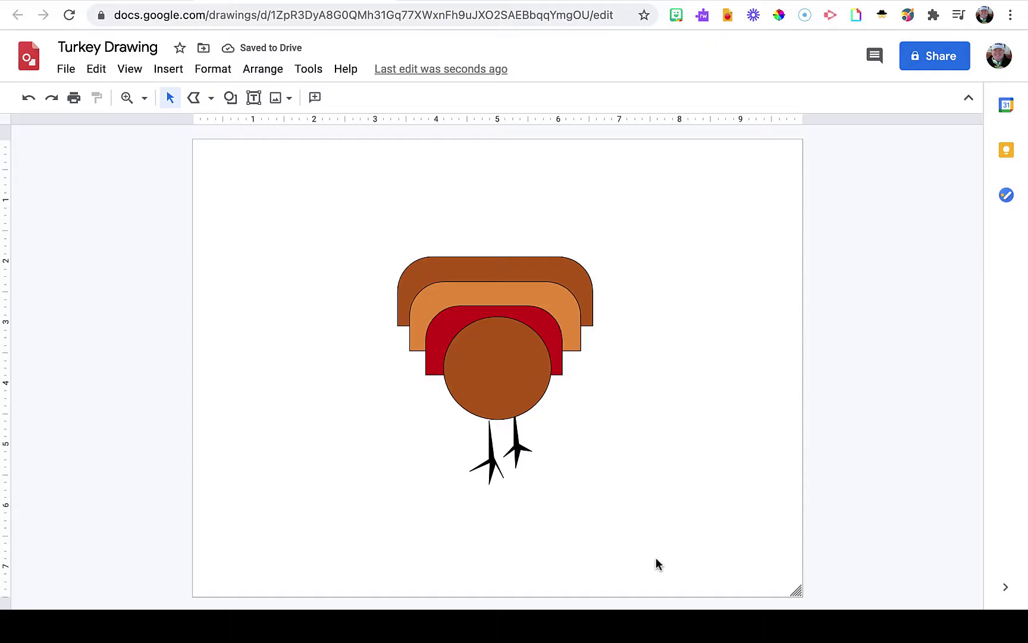
- Draw a small oval head left of the turkey and fill it dark brown
{"action": "left_click", "coordinate": [231, 101]}
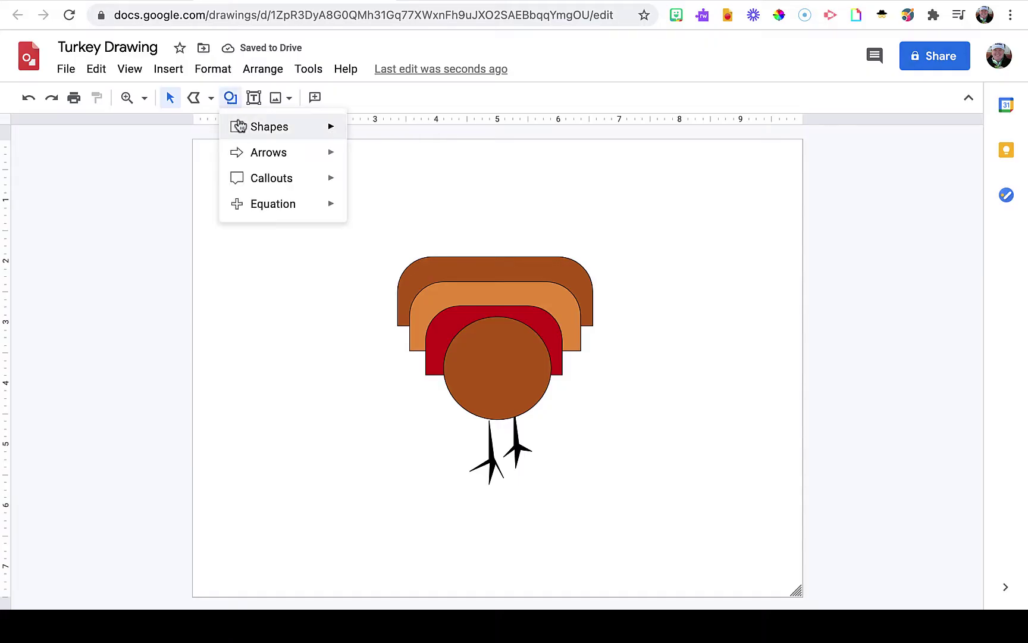
{"action": "mouse_move", "coordinate": [243, 133]}
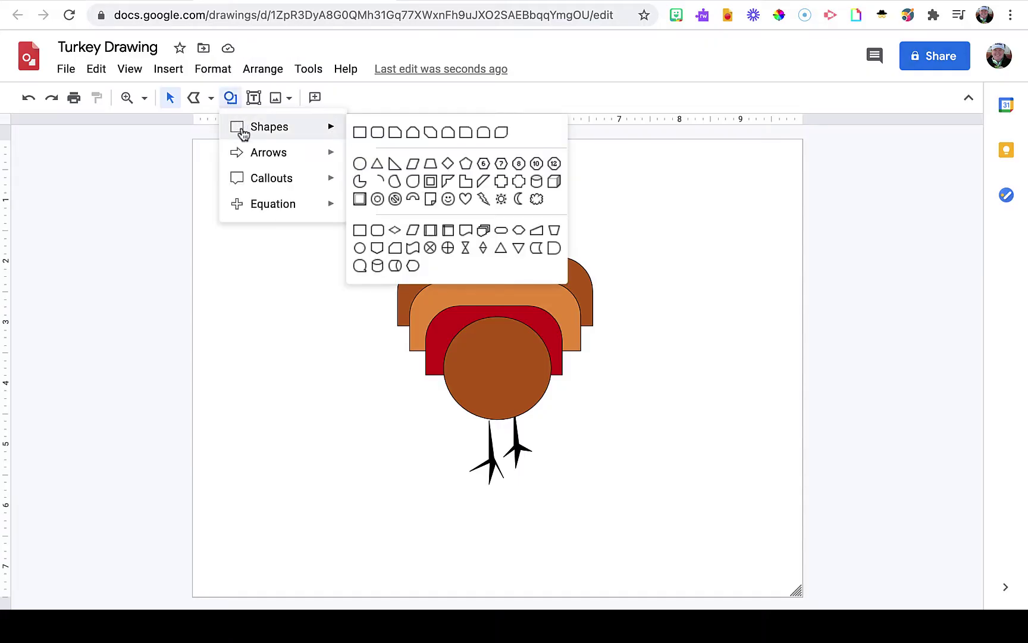
{"action": "left_click", "coordinate": [361, 165]}
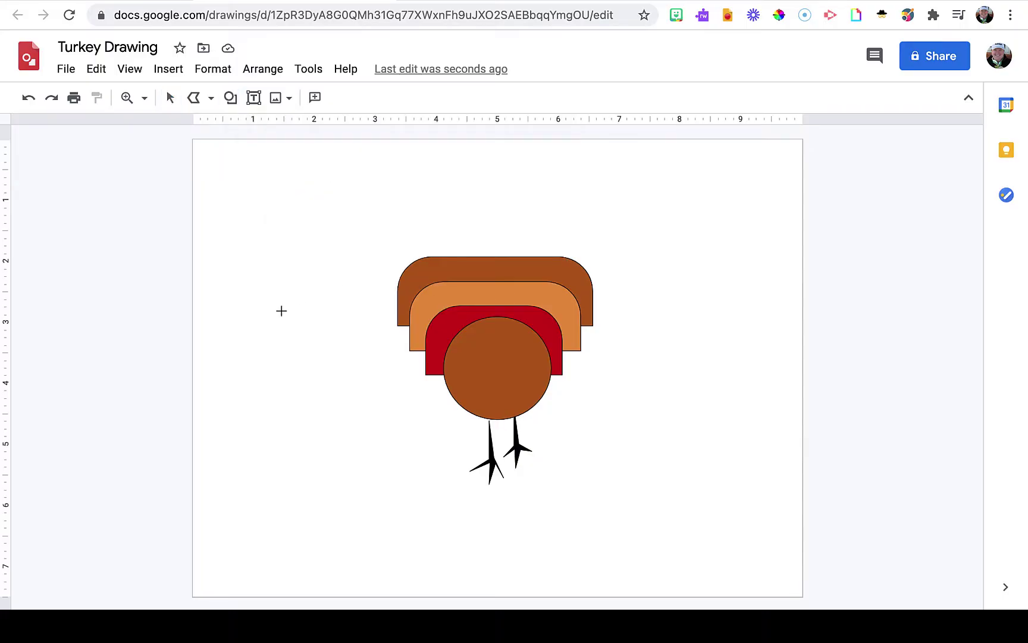
{"action": "left_click_drag", "start_coordinate": [282, 310], "coordinate": [306, 332]}
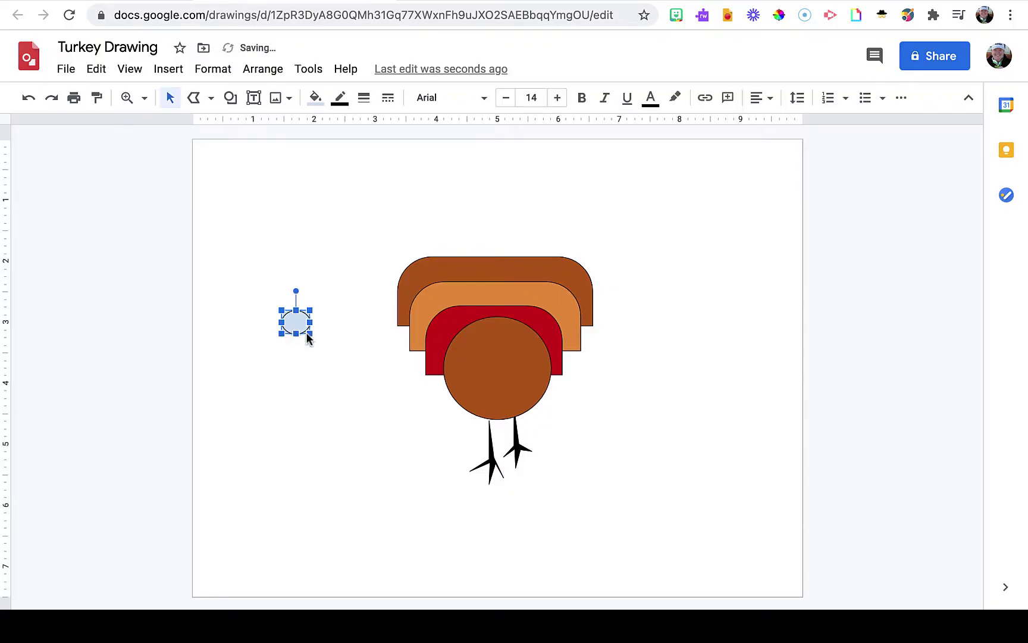
{"action": "left_click", "coordinate": [315, 97]}
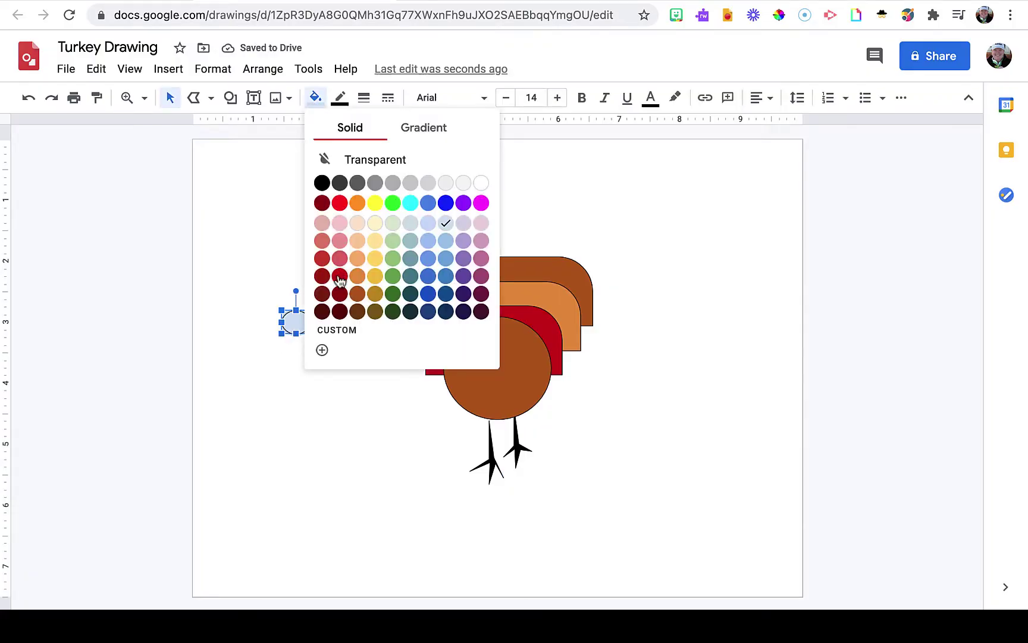
{"action": "left_click", "coordinate": [358, 311]}
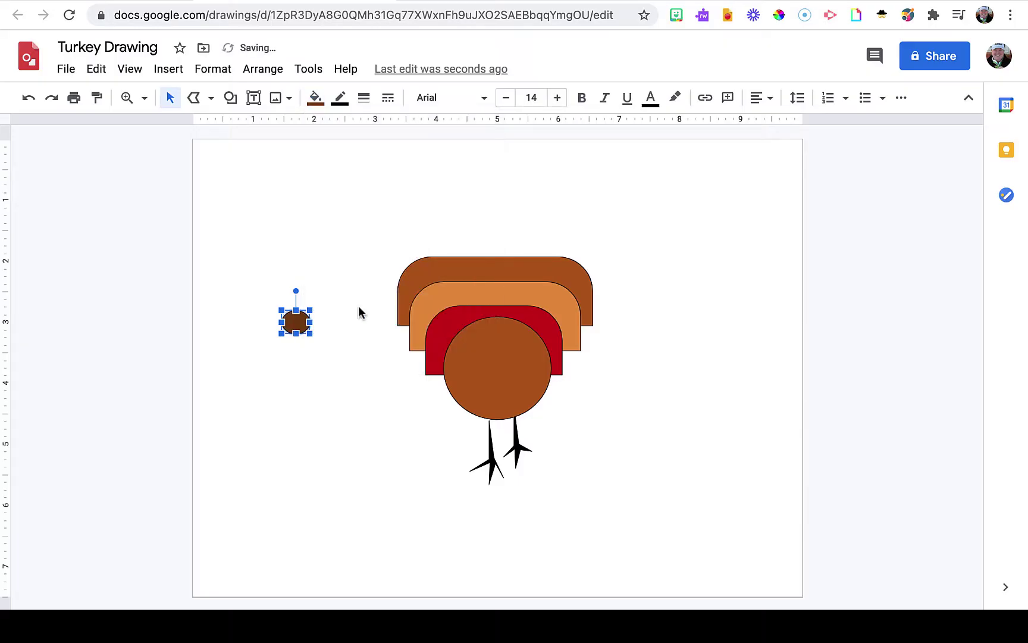
{"action": "left_click", "coordinate": [287, 384]}
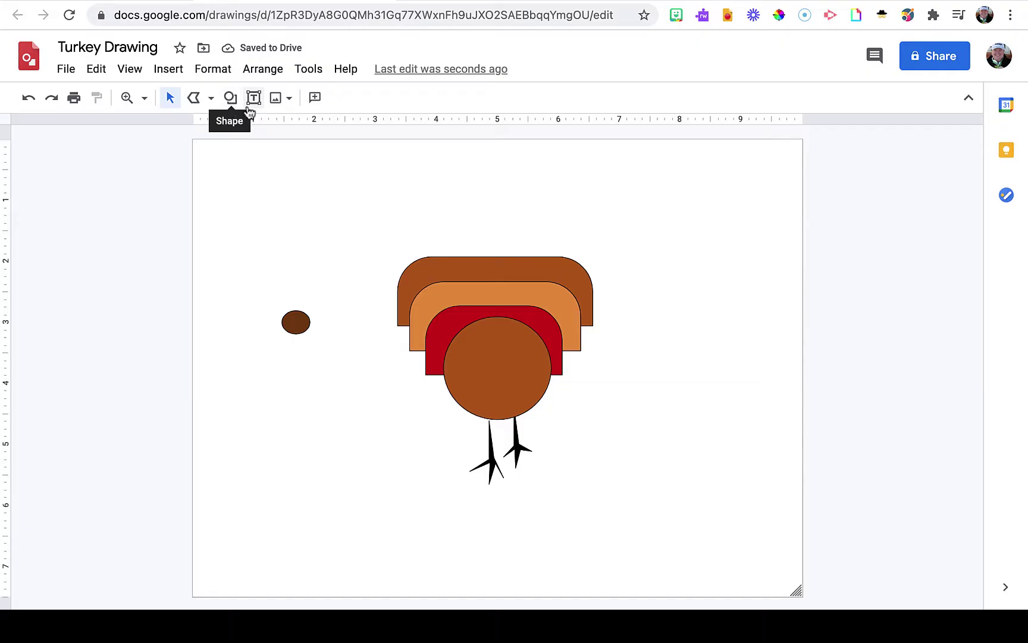
- Add a triangle beak beside the head, rotated right, golden yellow and flattened
{"action": "left_click", "coordinate": [231, 99]}
{"action": "mouse_move", "coordinate": [265, 130]}
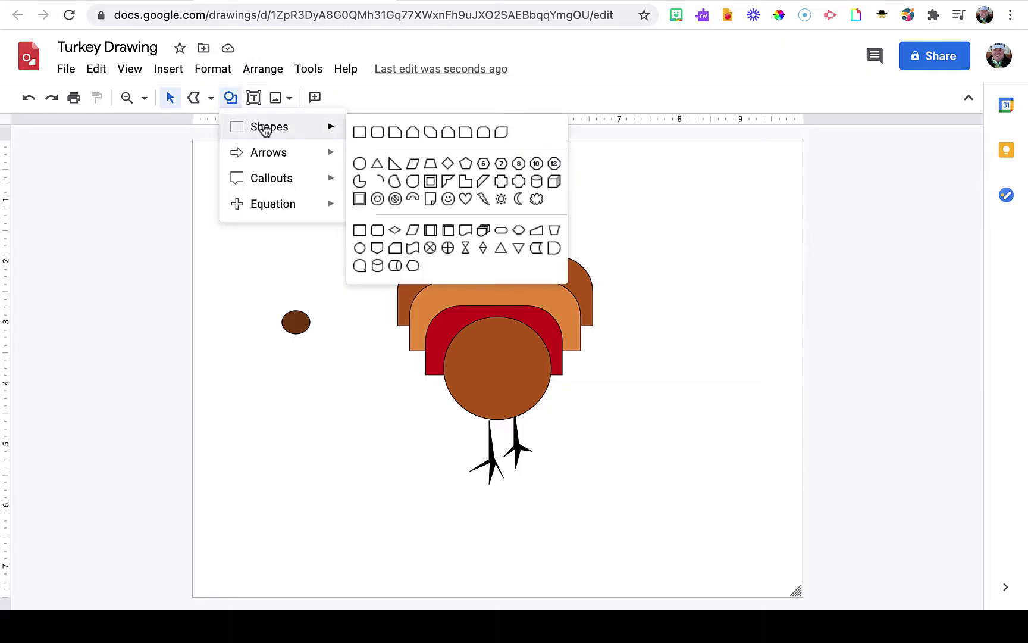
{"action": "left_click", "coordinate": [378, 163]}
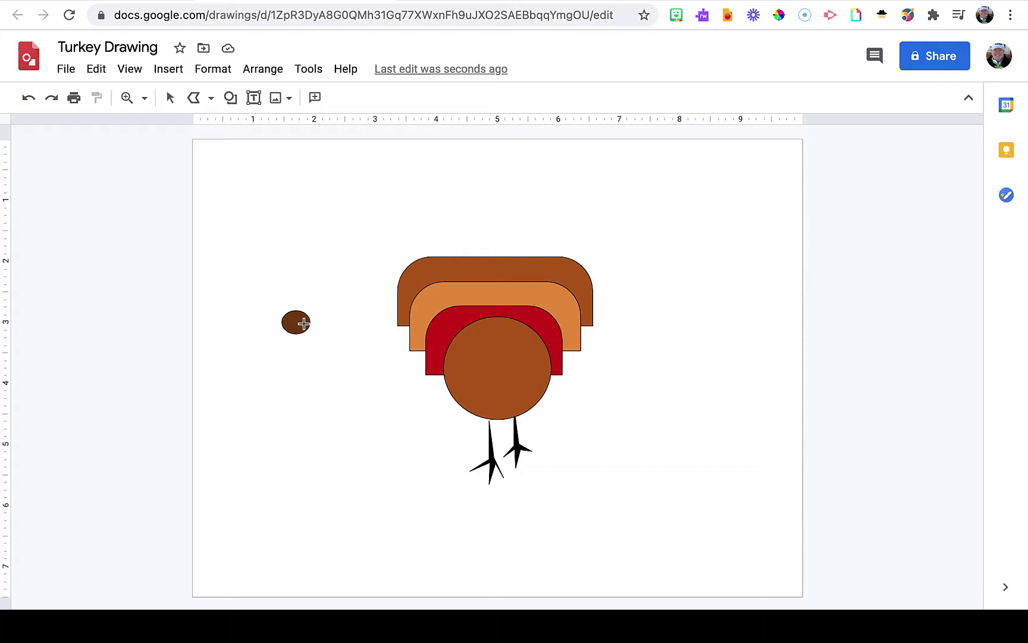
{"action": "left_click_drag", "start_coordinate": [304, 320], "coordinate": [324, 340]}
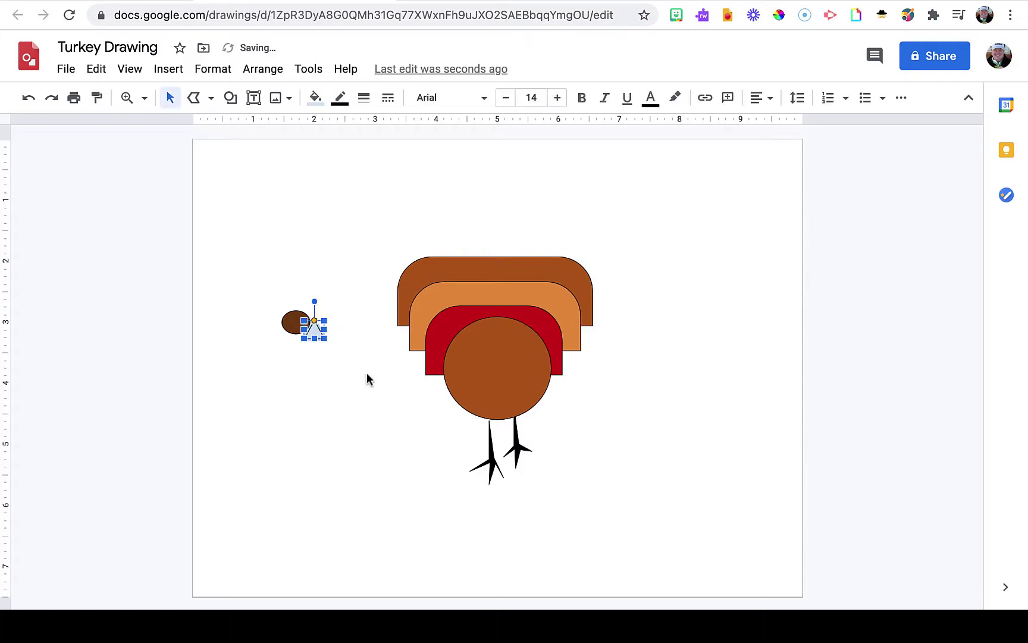
{"action": "left_click_drag", "start_coordinate": [314, 299], "coordinate": [343, 331]}
{"action": "left_click", "coordinate": [315, 97]}
{"action": "left_click", "coordinate": [376, 272]}
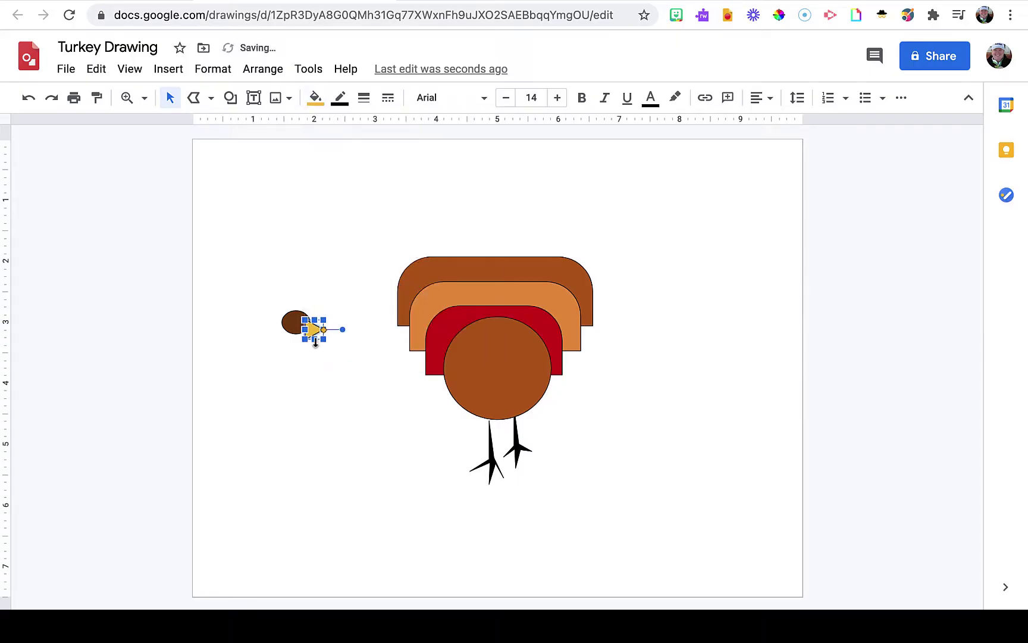
{"action": "left_click_drag", "start_coordinate": [315, 343], "coordinate": [311, 326]}
{"action": "left_click", "coordinate": [312, 366]}
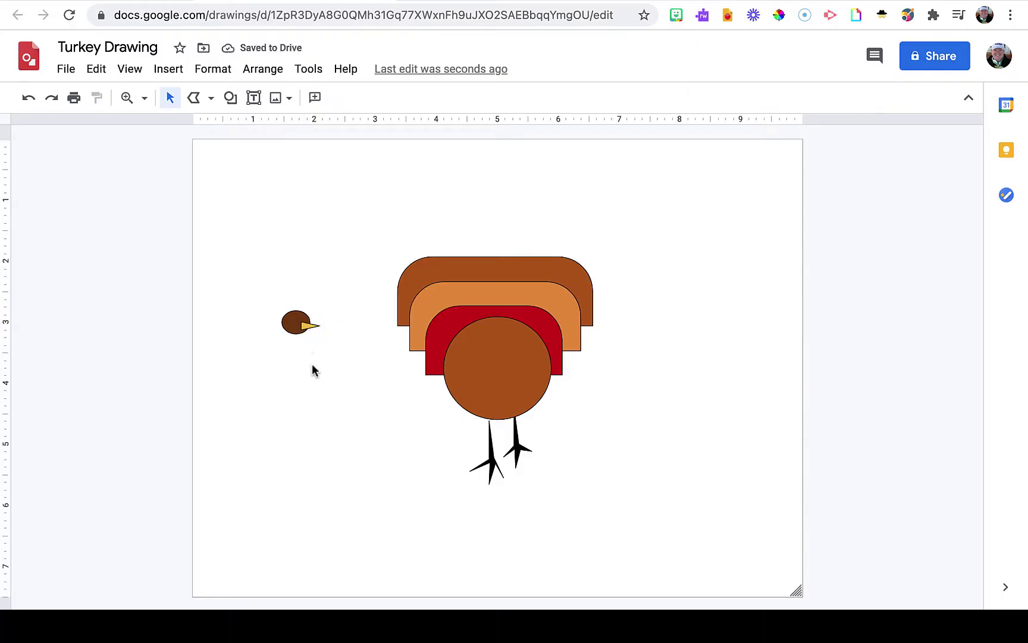
{"action": "left_click", "coordinate": [230, 97]}
- Draw a small oval eye above the head and fill it black
{"action": "mouse_move", "coordinate": [274, 127]}
{"action": "left_click", "coordinate": [357, 160]}
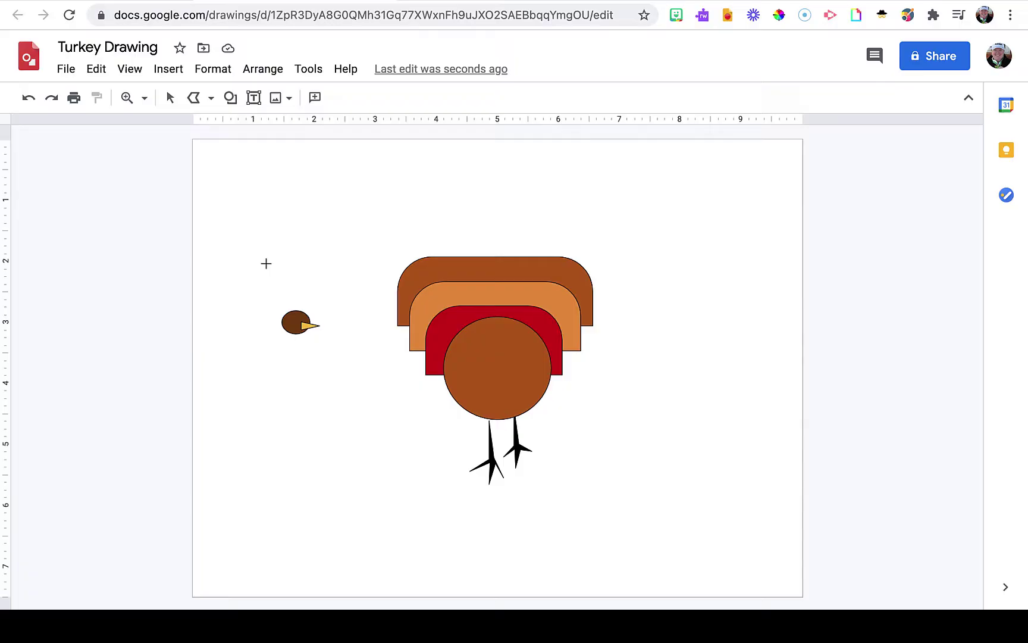
{"action": "left_click_drag", "start_coordinate": [232, 279], "coordinate": [246, 292]}
{"action": "left_click", "coordinate": [310, 97]}
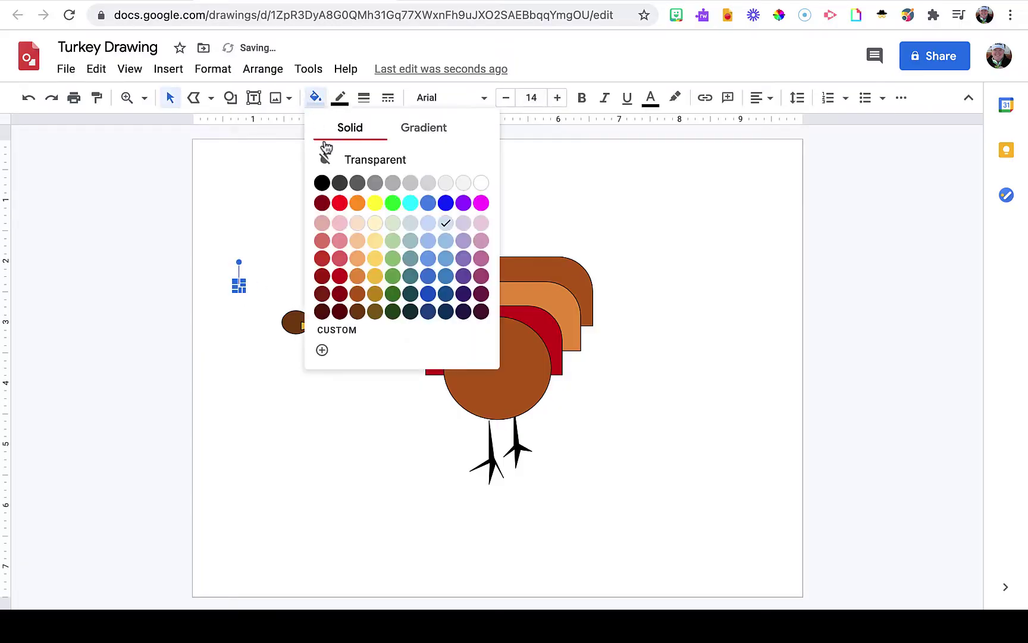
{"action": "left_click", "coordinate": [323, 191]}
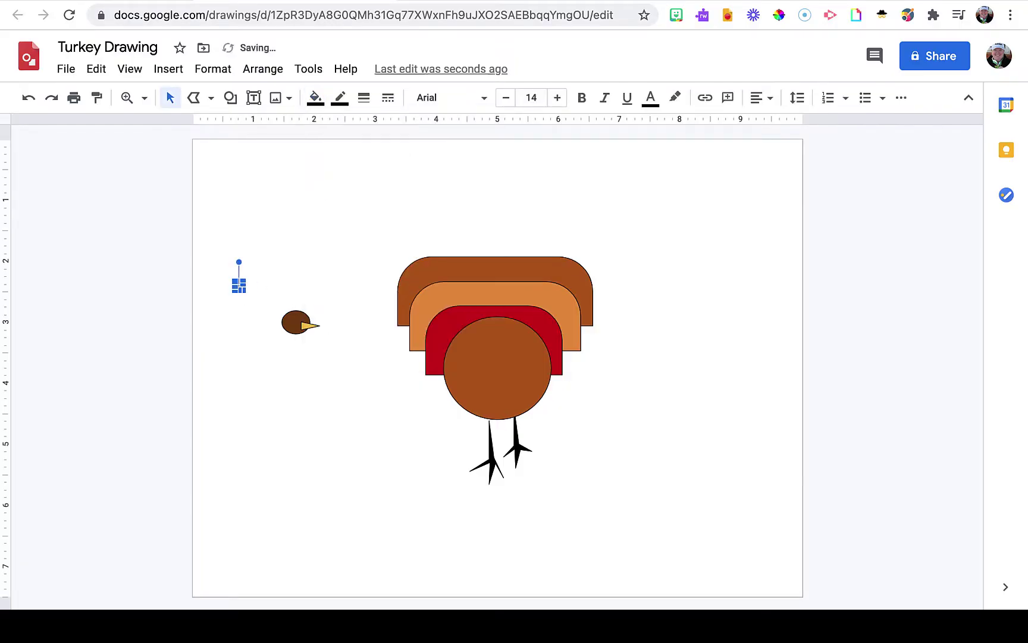
- Nudge the black eye with the arrow keys until it sits on the brown head
{"action": "key", "text": "Right"}
{"action": "key", "text": "Right"}
{"action": "key", "text": "Right"}
{"action": "key", "text": "Right"}
{"action": "key", "text": "Right"}
{"action": "key", "text": "Right"}
{"action": "key", "text": "Right"}
{"action": "key", "text": "Right"}
{"action": "key", "text": "Right"}
{"action": "key", "text": "Right"}
{"action": "key", "text": "Right"}
{"action": "key", "text": "Right"}
{"action": "key", "text": "Right"}
{"action": "key", "text": "Down"}
{"action": "key", "text": "Down"}
{"action": "key", "text": "Down"}
{"action": "key", "text": "Down"}
{"action": "key", "text": "Down"}
{"action": "key", "text": "Down"}
{"action": "key", "text": "Down"}
{"action": "key", "text": "Down"}
{"action": "key", "text": "Down"}
{"action": "key", "text": "Down"}
{"action": "key", "text": "Right"}
{"action": "key", "text": "Right"}
{"action": "key", "text": "Right"}
{"action": "key", "text": "Left"}
{"action": "key", "text": "Up"}
{"action": "key", "text": "Down"}
{"action": "left_click", "coordinate": [281, 232]}
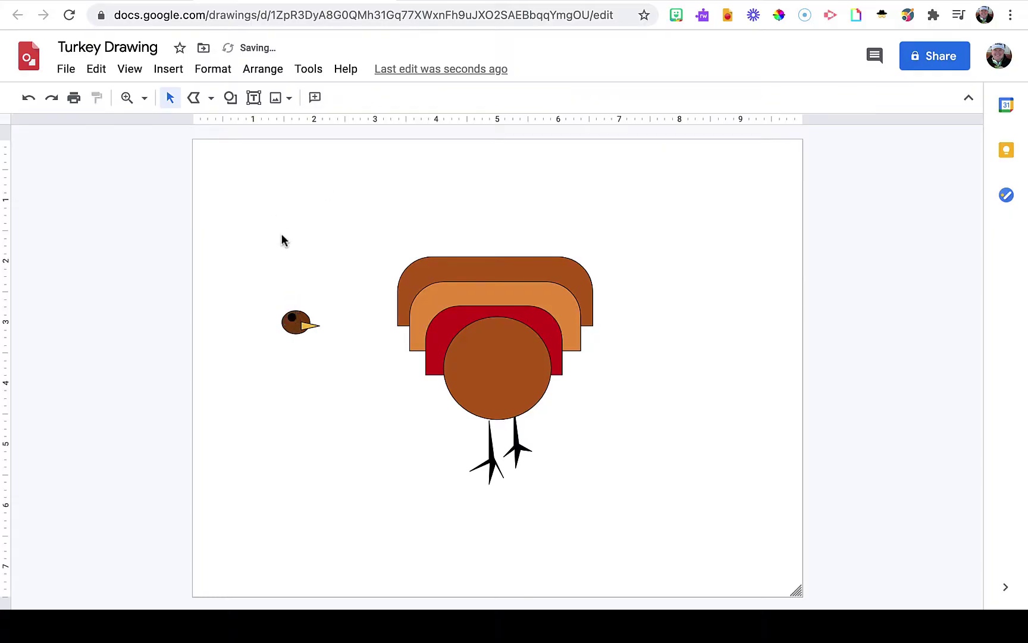
{"action": "left_click", "coordinate": [292, 319]}
{"action": "key", "text": "Down"}
{"action": "key", "text": "Down"}
{"action": "key", "text": "Down"}
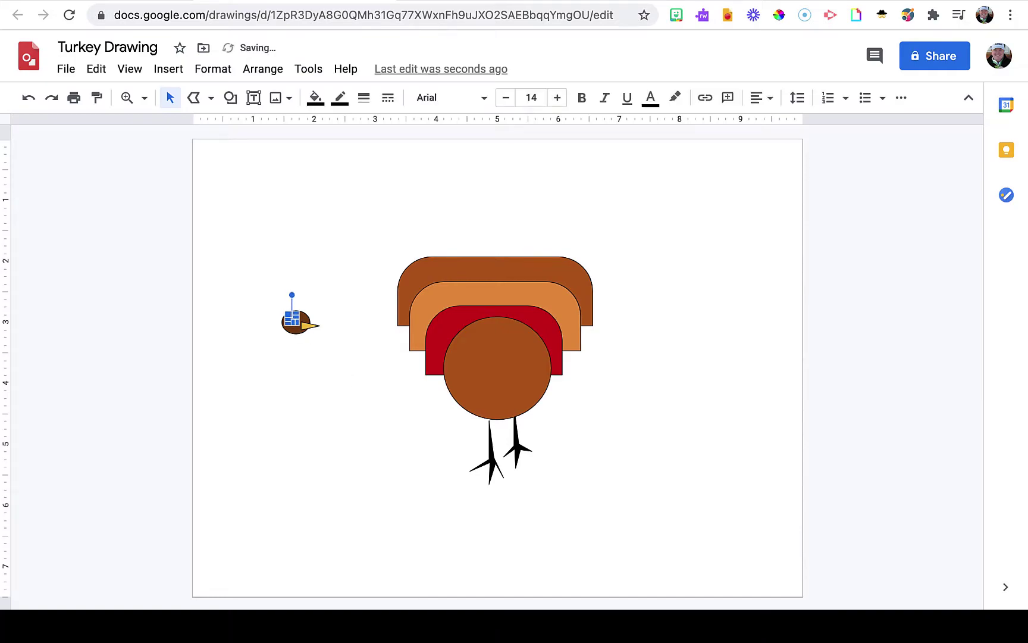
{"action": "left_click", "coordinate": [326, 411]}
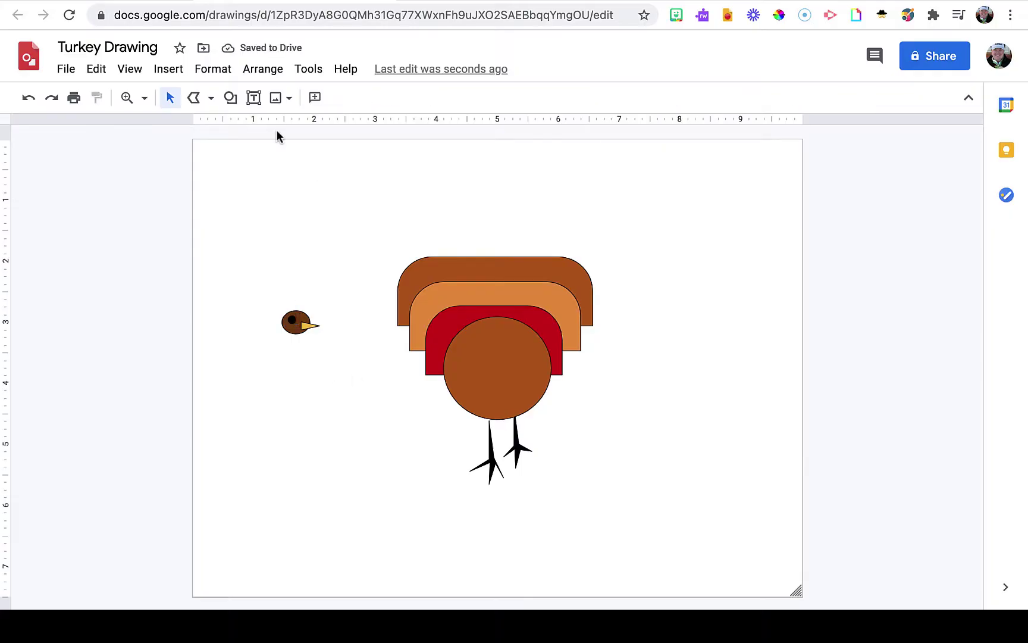
- Draw a lightning-bolt shape below the turkey's head and fill it red
{"action": "left_click", "coordinate": [233, 100]}
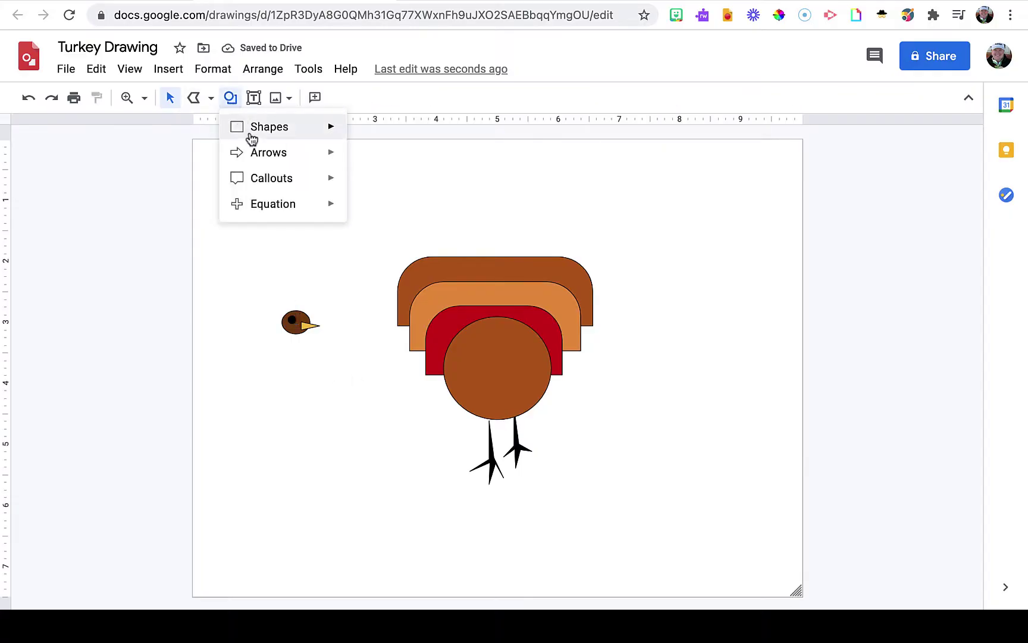
{"action": "mouse_move", "coordinate": [253, 139]}
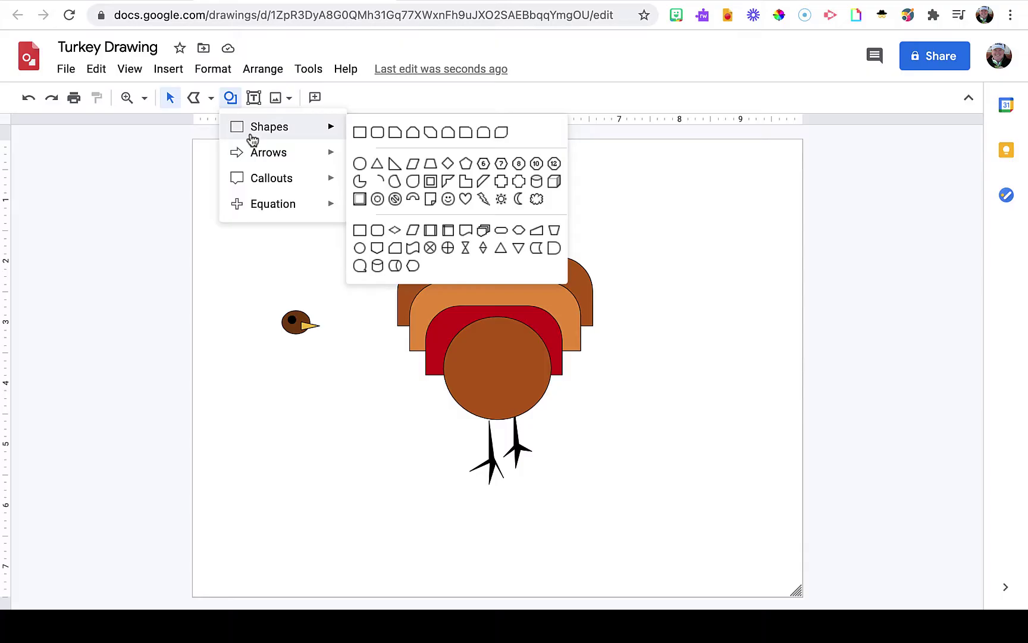
{"action": "left_click", "coordinate": [485, 201]}
{"action": "left_click_drag", "start_coordinate": [289, 265], "coordinate": [316, 311]}
{"action": "left_click", "coordinate": [316, 97]}
{"action": "left_click", "coordinate": [340, 203]}
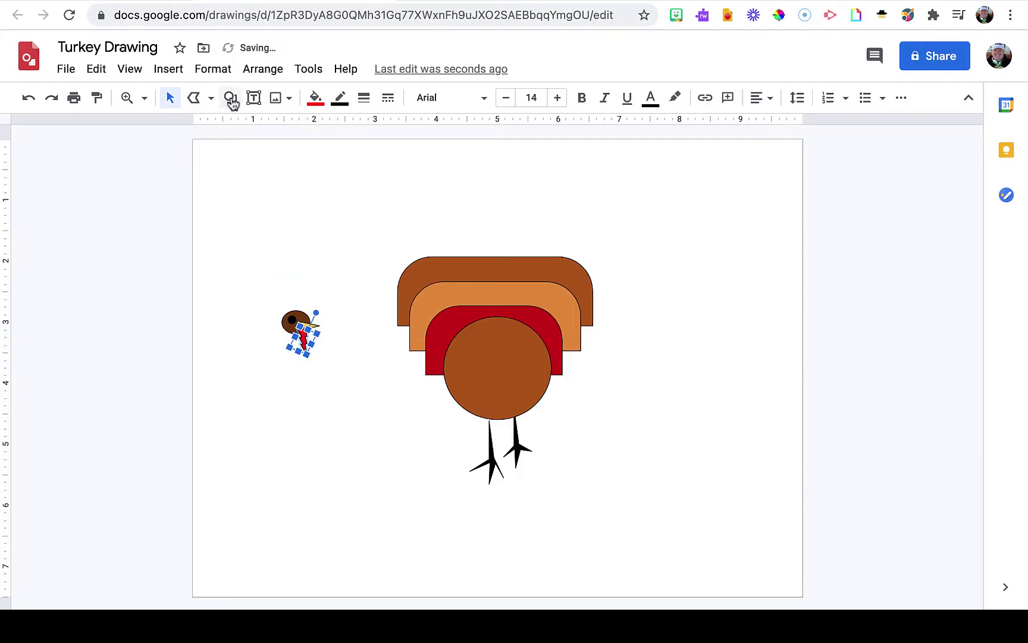
- Send the red lightning-bolt wattle to the back, behind the head
{"action": "left_click", "coordinate": [263, 71]}
{"action": "mouse_move", "coordinate": [324, 99]}
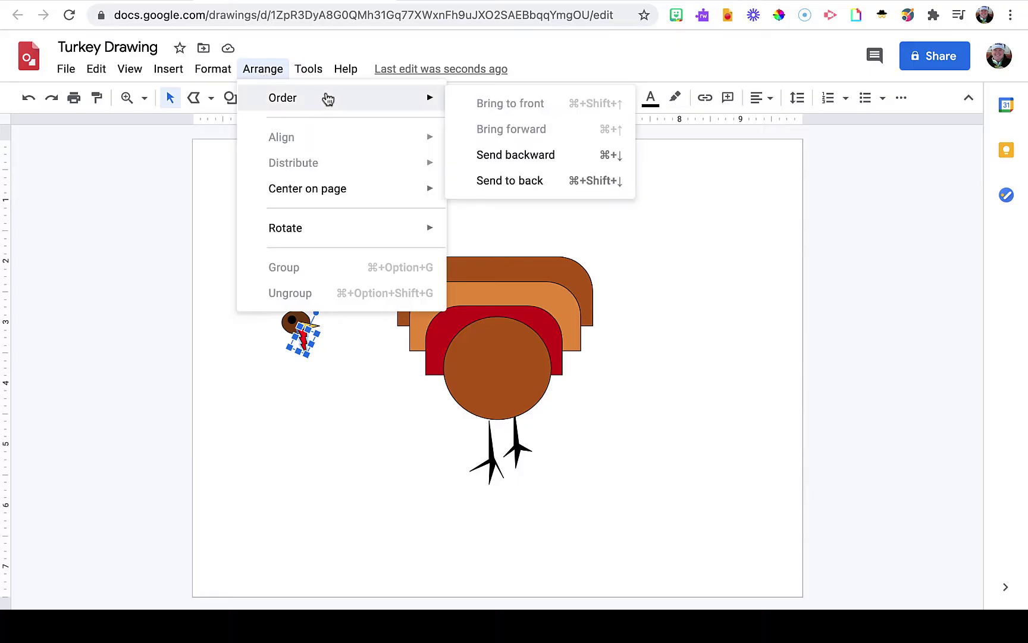
{"action": "left_click", "coordinate": [509, 182]}
{"action": "left_click", "coordinate": [369, 390]}
{"action": "left_click", "coordinate": [303, 343]}
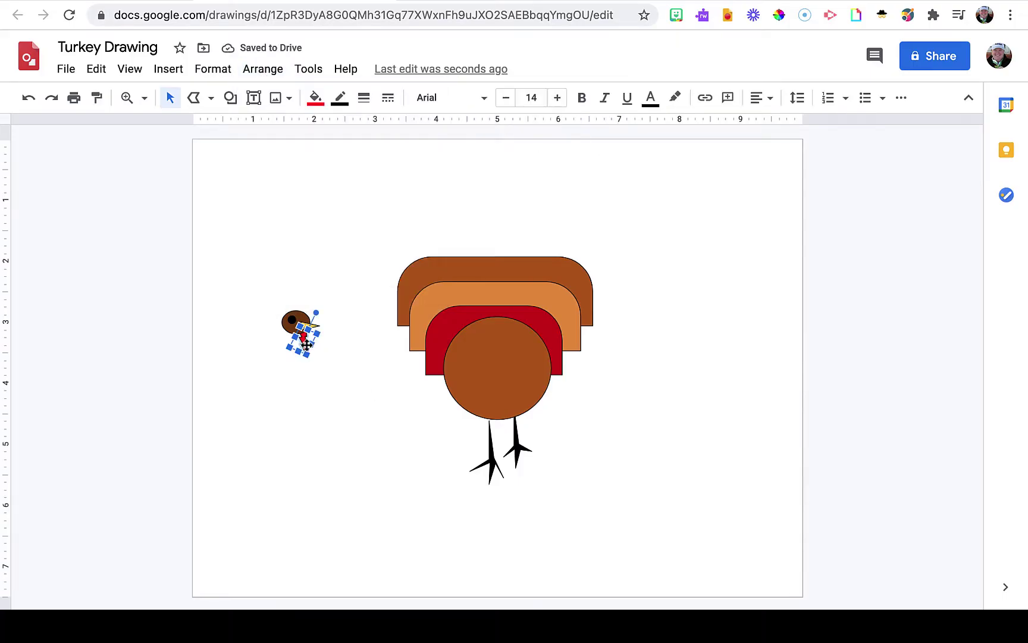
{"action": "left_click", "coordinate": [379, 423]}
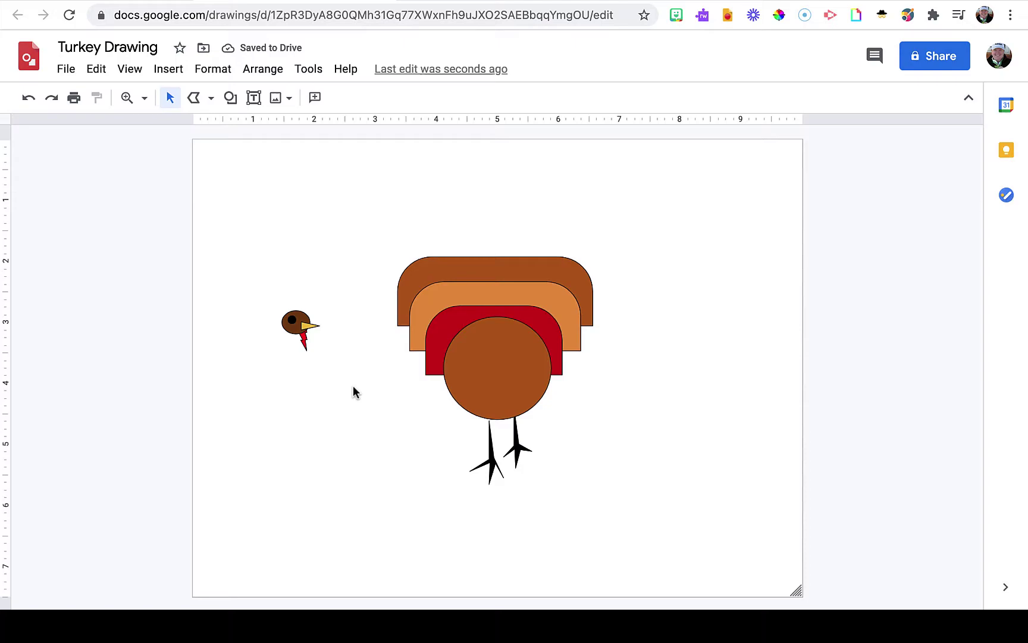
- Draw a second lightning bolt near the head and fill it red
{"action": "left_click", "coordinate": [212, 99]}
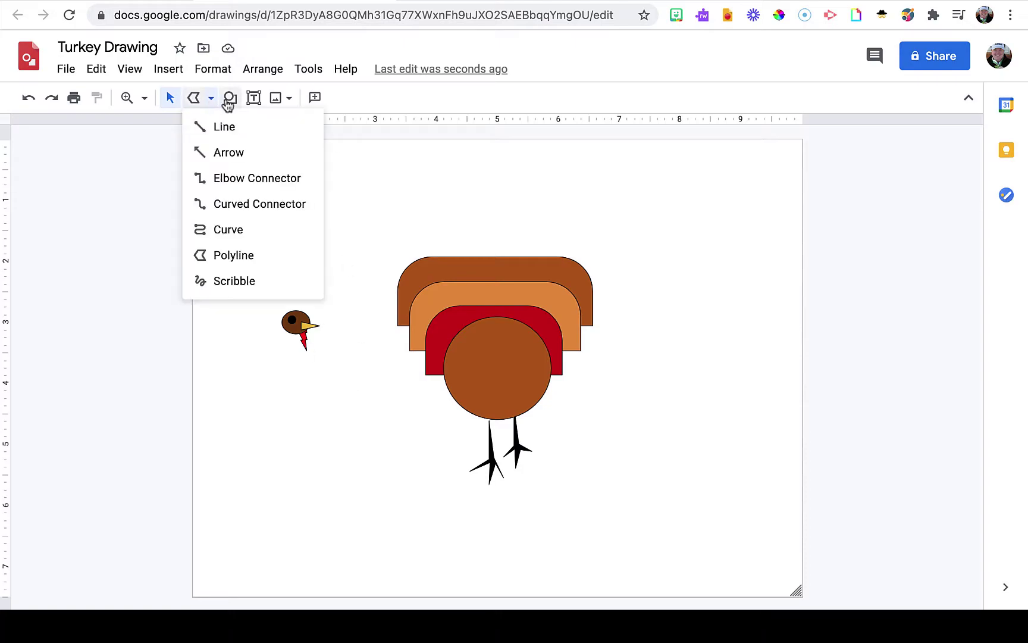
{"action": "left_click", "coordinate": [230, 98]}
{"action": "mouse_move", "coordinate": [258, 130]}
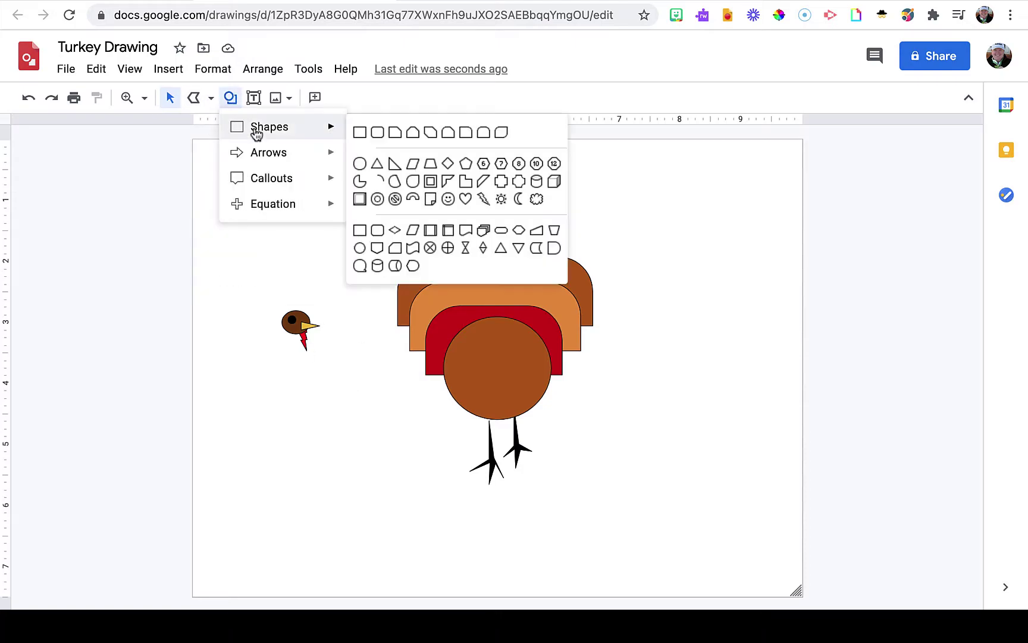
{"action": "left_click", "coordinate": [483, 199]}
{"action": "left_click_drag", "start_coordinate": [304, 253], "coordinate": [323, 281]}
{"action": "left_click", "coordinate": [315, 97]}
{"action": "left_click", "coordinate": [340, 203]}
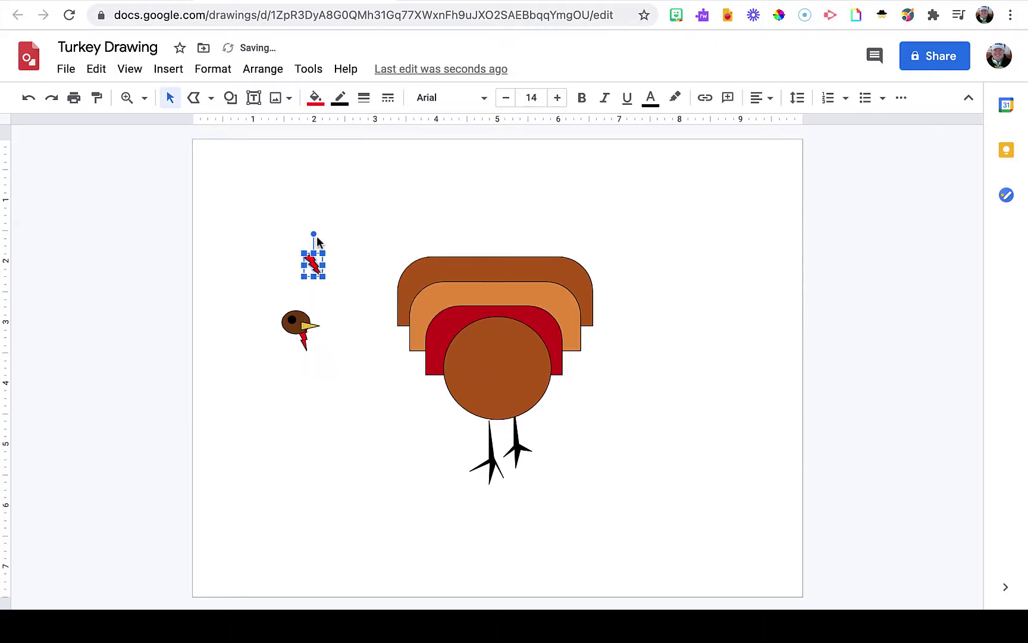
- Rotate the second bolt about 196°, move it atop the head, and shrink it
{"action": "left_click_drag", "start_coordinate": [313, 234], "coordinate": [303, 305]}
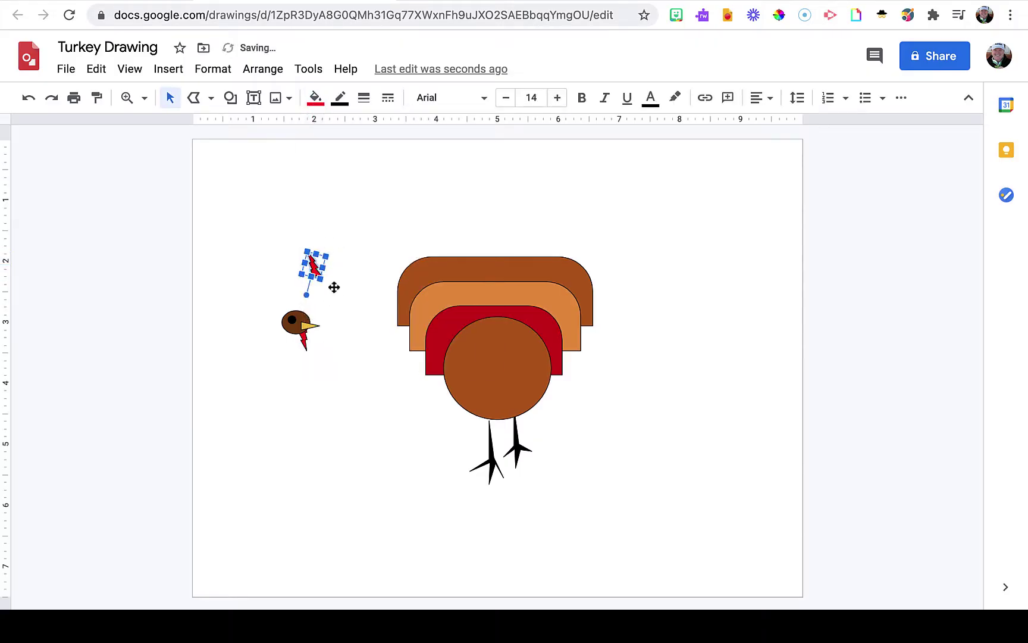
{"action": "left_click_drag", "start_coordinate": [315, 265], "coordinate": [297, 303]}
{"action": "left_click", "coordinate": [380, 302]}
{"action": "left_click", "coordinate": [292, 300]}
{"action": "key", "text": "ctrl+z"}
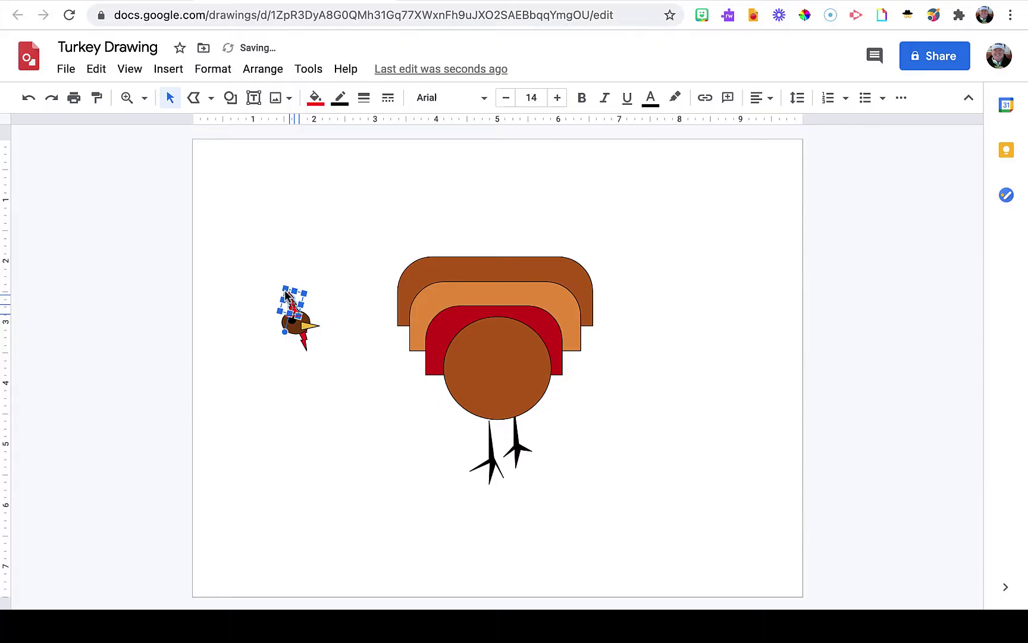
{"action": "left_click_drag", "start_coordinate": [283, 289], "coordinate": [291, 299]}
{"action": "left_click", "coordinate": [319, 289]}
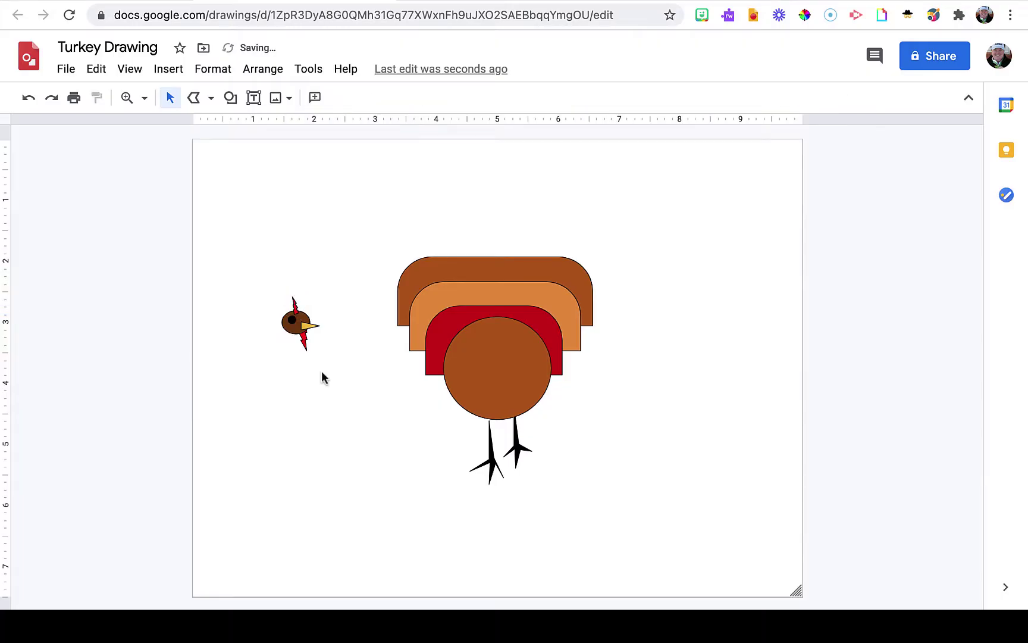
- Draw a tall narrow can shape below the head as the neck and shorten it
{"action": "left_click", "coordinate": [230, 98]}
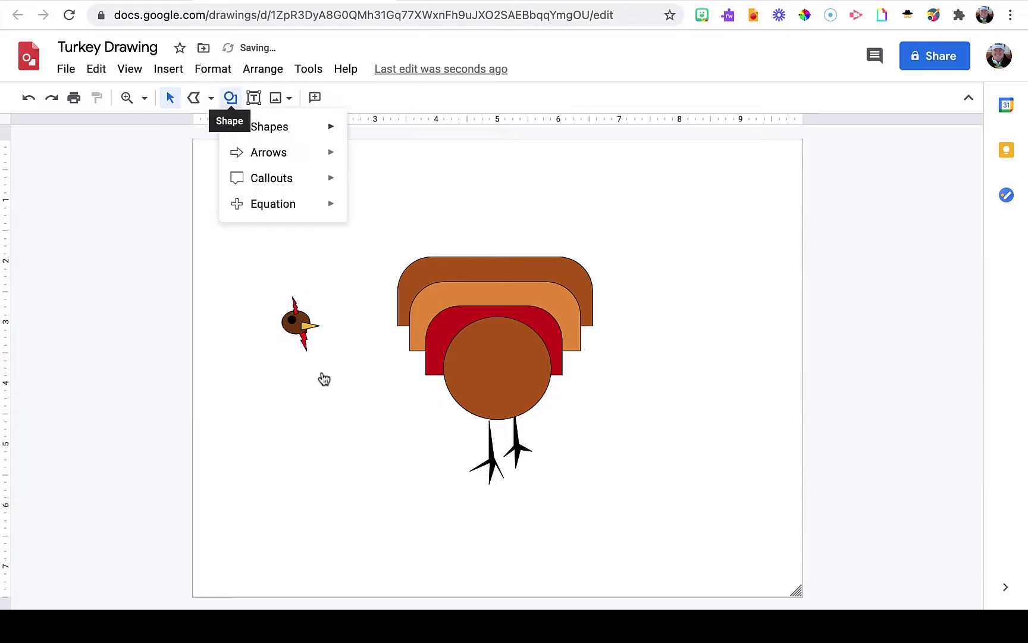
{"action": "mouse_move", "coordinate": [236, 122]}
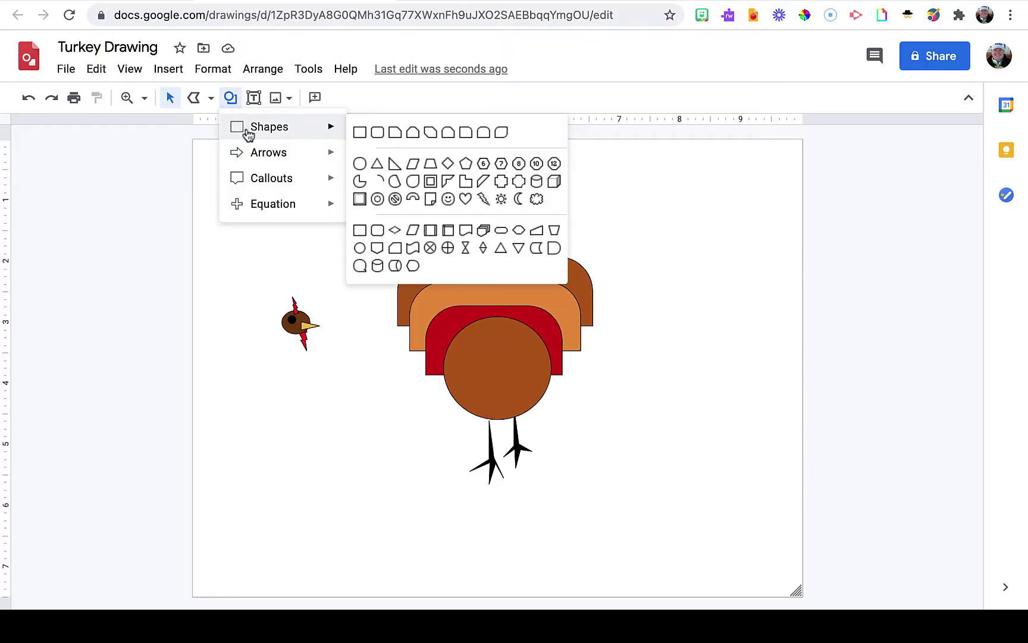
{"action": "left_click", "coordinate": [535, 181]}
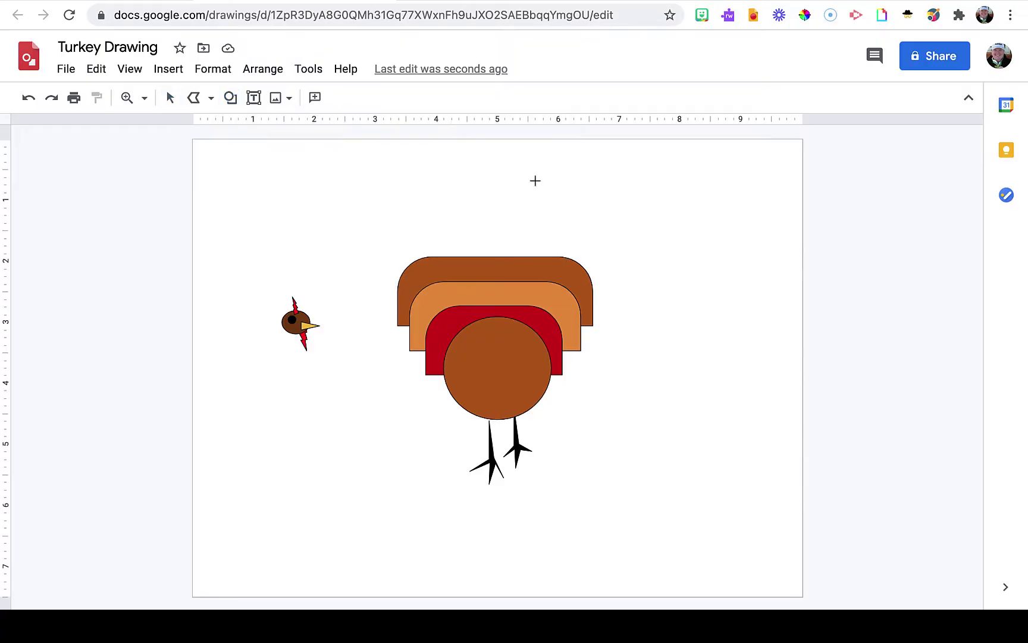
{"action": "left_click_drag", "start_coordinate": [311, 376], "coordinate": [322, 452]}
{"action": "left_click_drag", "start_coordinate": [329, 413], "coordinate": [314, 417]}
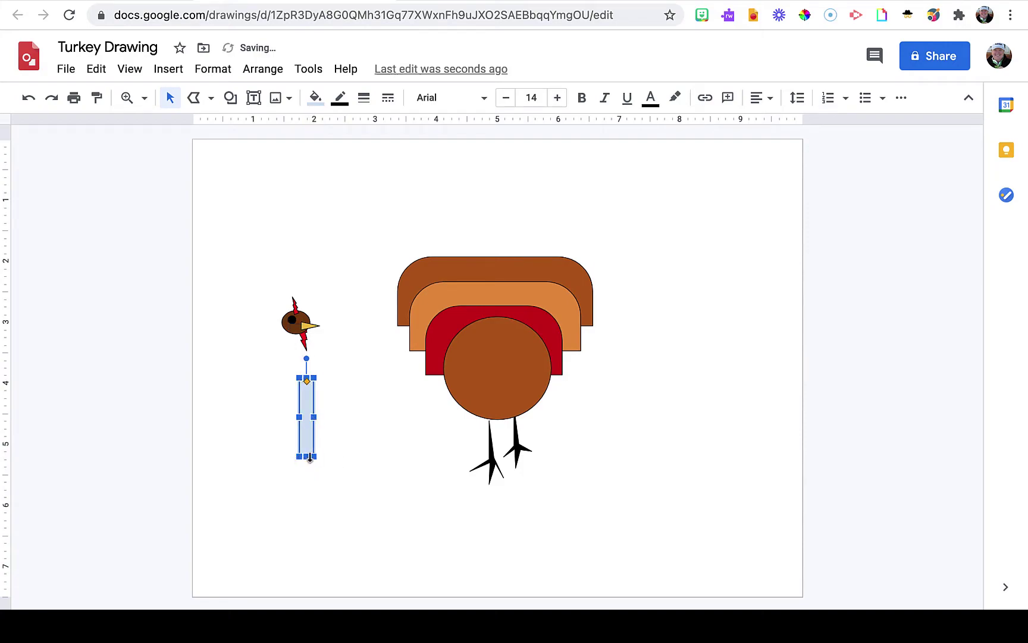
{"action": "mouse_move", "coordinate": [309, 457]}
{"action": "left_mouse_down"}
{"action": "mouse_move", "coordinate": [308, 433]}
{"action": "mouse_move", "coordinate": [324, 459]}
{"action": "left_mouse_up"}
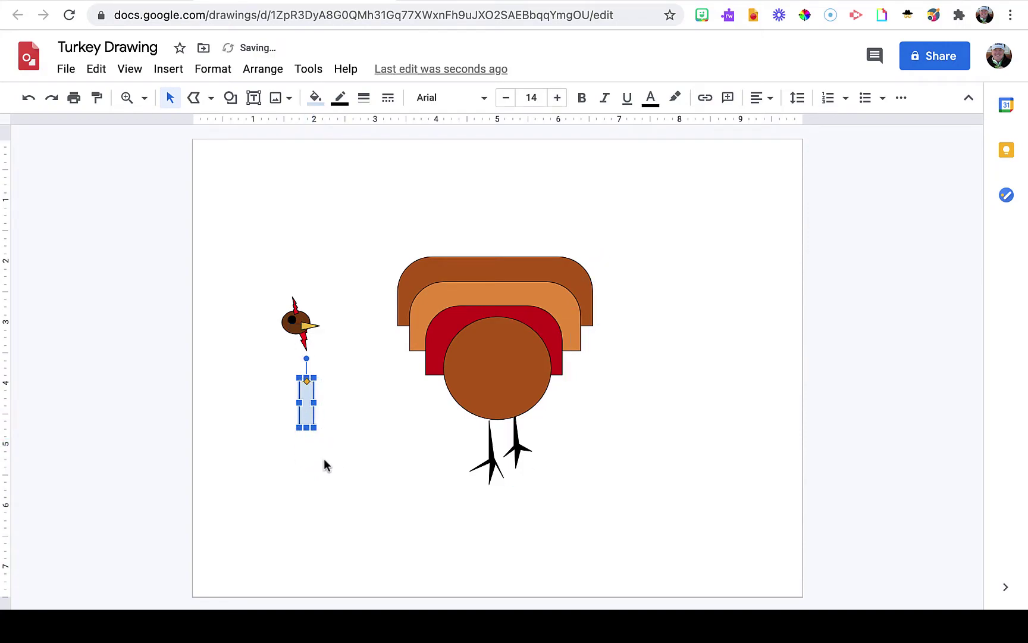
{"action": "left_click", "coordinate": [371, 167]}
{"action": "left_click", "coordinate": [304, 390]}
- Fill the neck dark brown and nudge it up under the head with arrow keys
{"action": "left_click", "coordinate": [318, 99]}
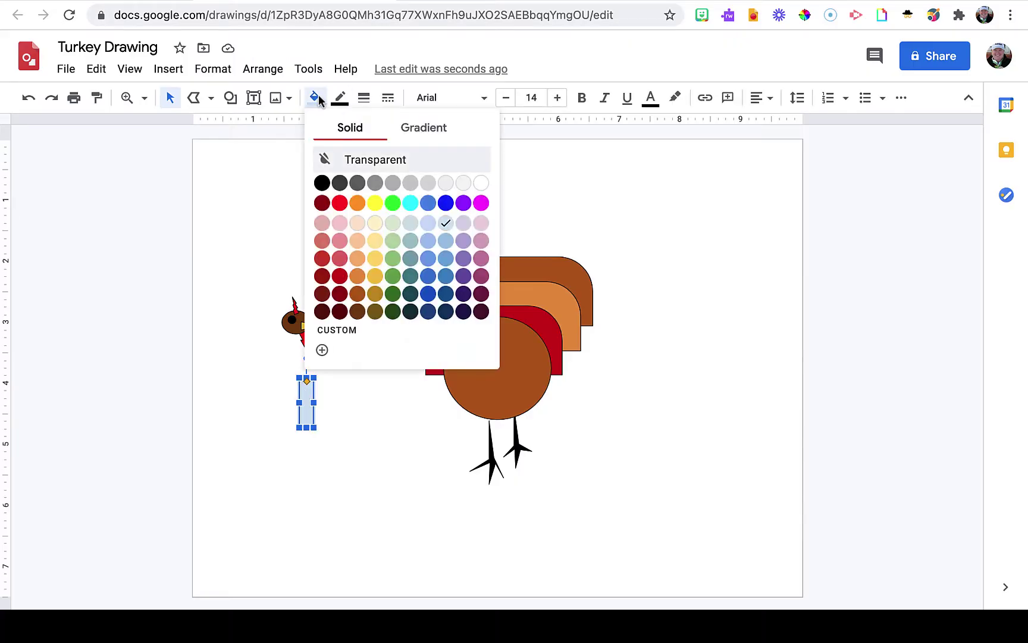
{"action": "left_click", "coordinate": [356, 313]}
{"action": "key", "text": "Left"}
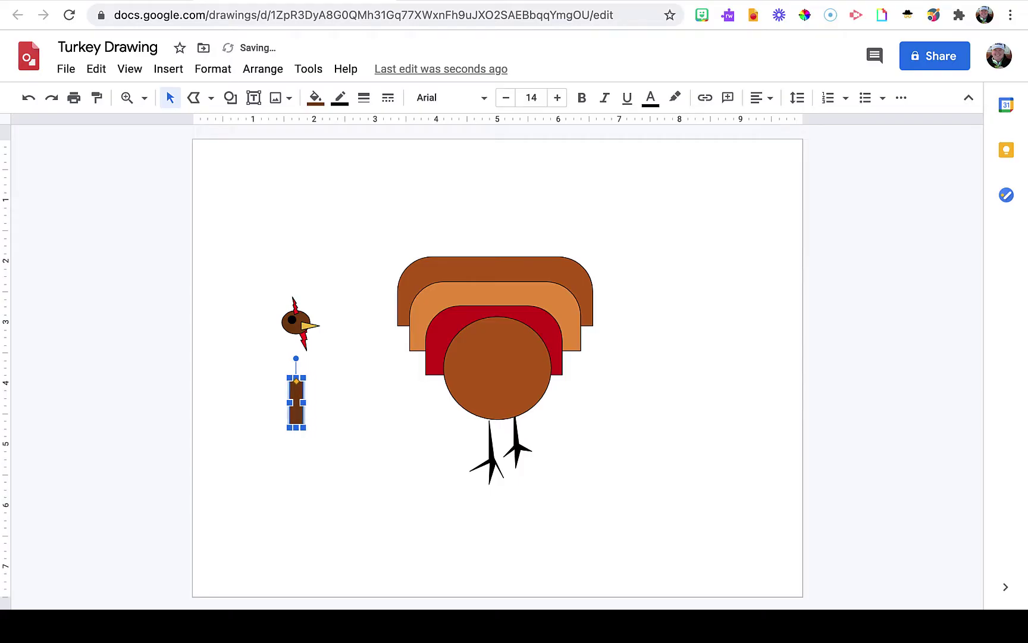
{"action": "key", "text": "Up"}
{"action": "key", "text": "Up"}
{"action": "key", "text": "Up"}
{"action": "key", "text": "Up"}
{"action": "key", "text": "Up"}
{"action": "key", "text": "Up"}
{"action": "key", "text": "Up"}
{"action": "key", "text": "Up"}
{"action": "key", "text": "Up"}
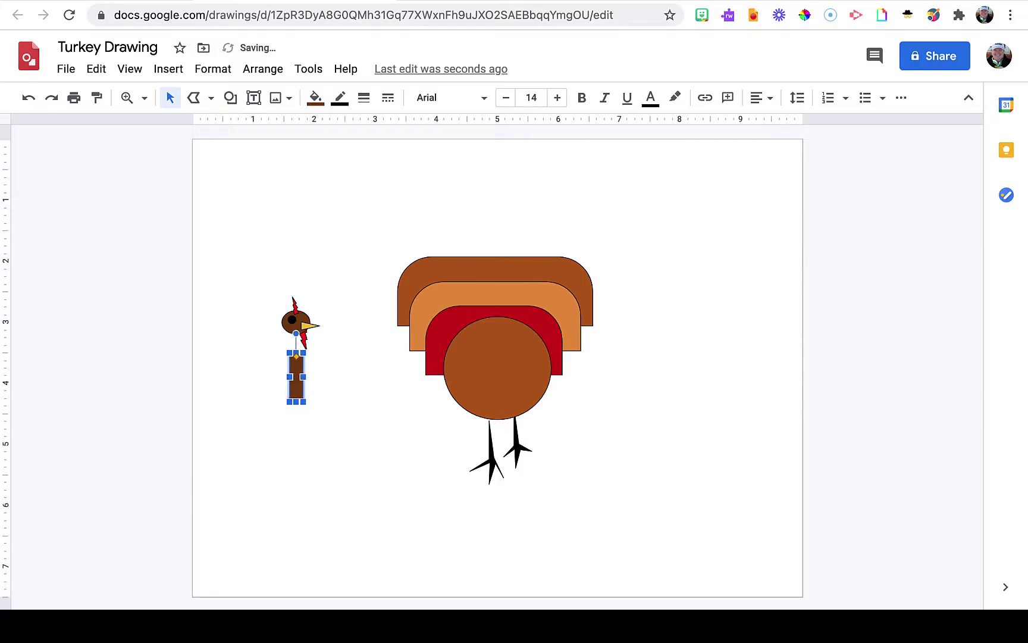
{"action": "key", "text": "Up"}
{"action": "key", "text": "Up"}
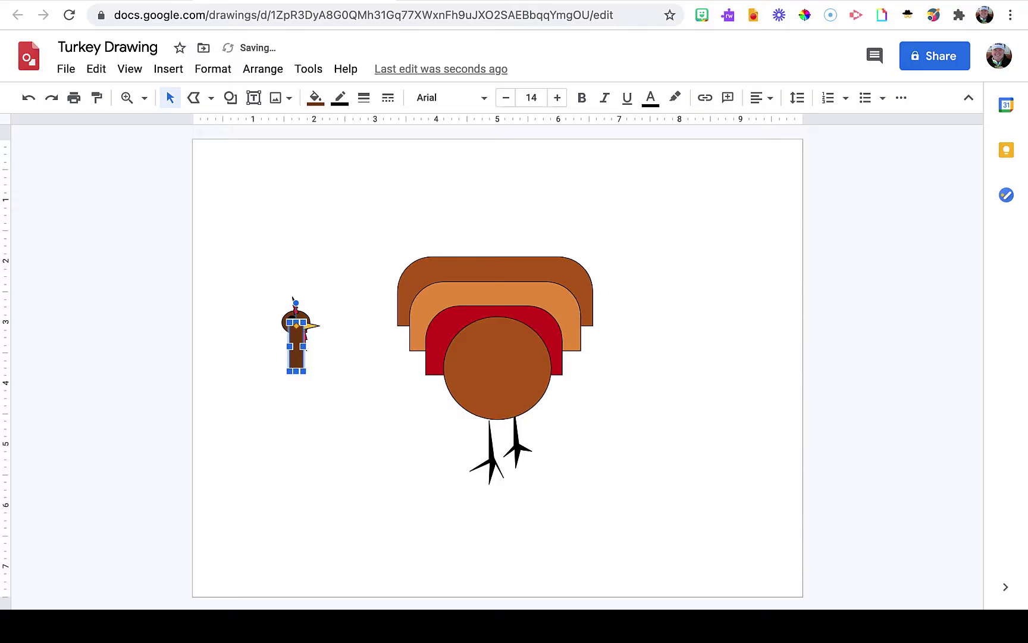
- Send the neck to the back, behind the turkey's head
{"action": "left_click", "coordinate": [259, 70]}
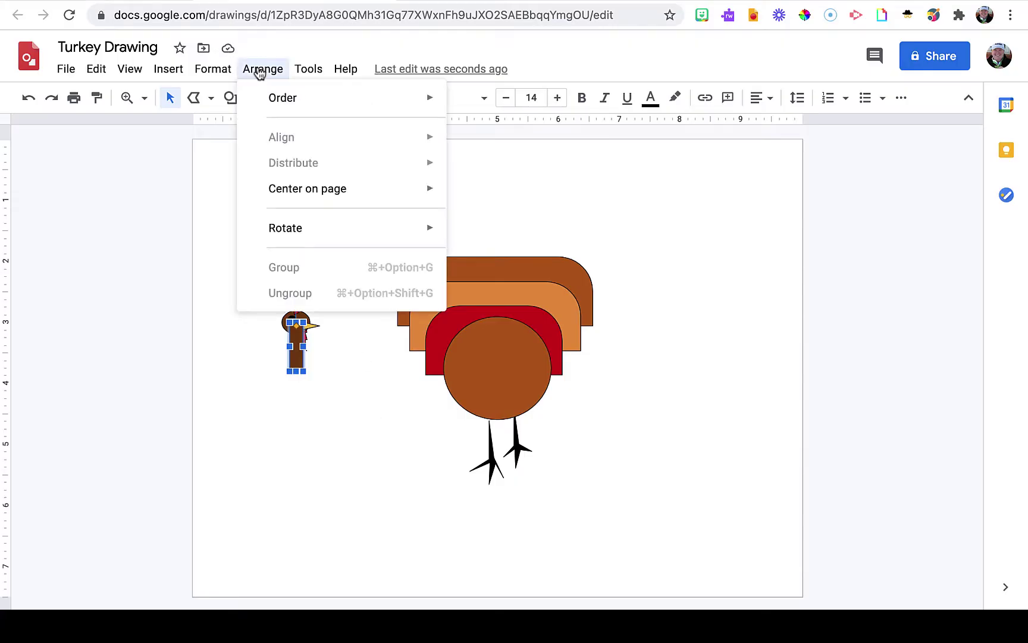
{"action": "mouse_move", "coordinate": [279, 102]}
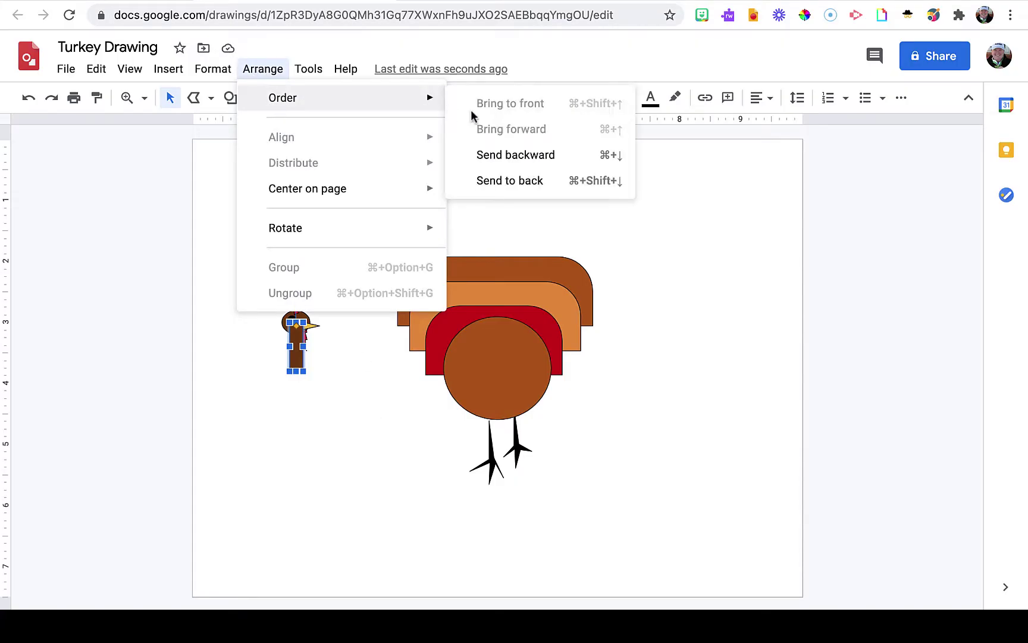
{"action": "left_click", "coordinate": [485, 181]}
{"action": "left_click", "coordinate": [358, 406]}
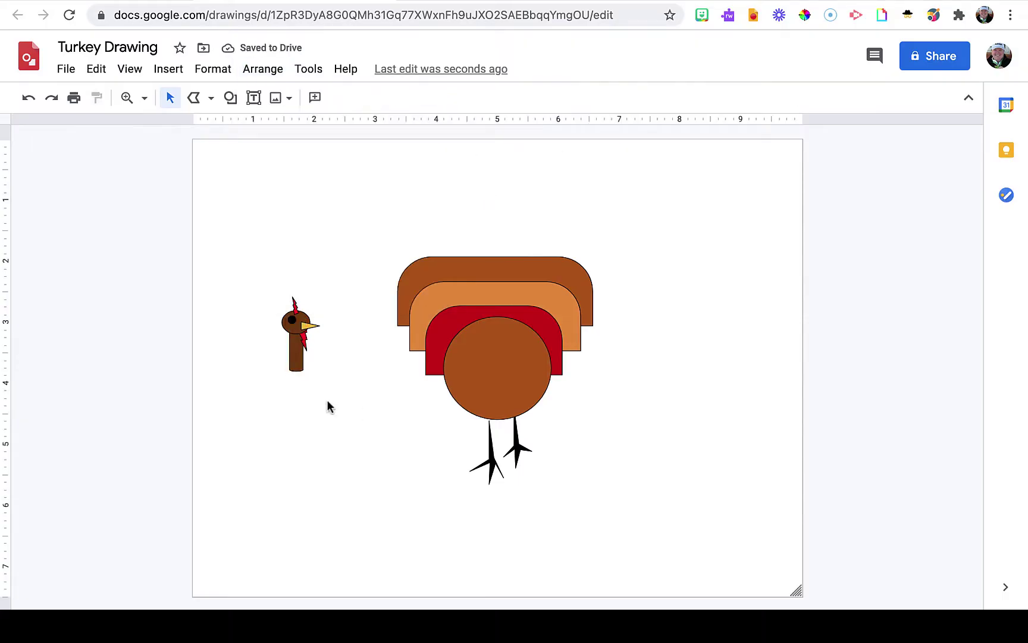
- Marquee-select the head, beak, eye, wattles and neck, and group them
{"action": "left_click_drag", "start_coordinate": [325, 385], "coordinate": [268, 282]}
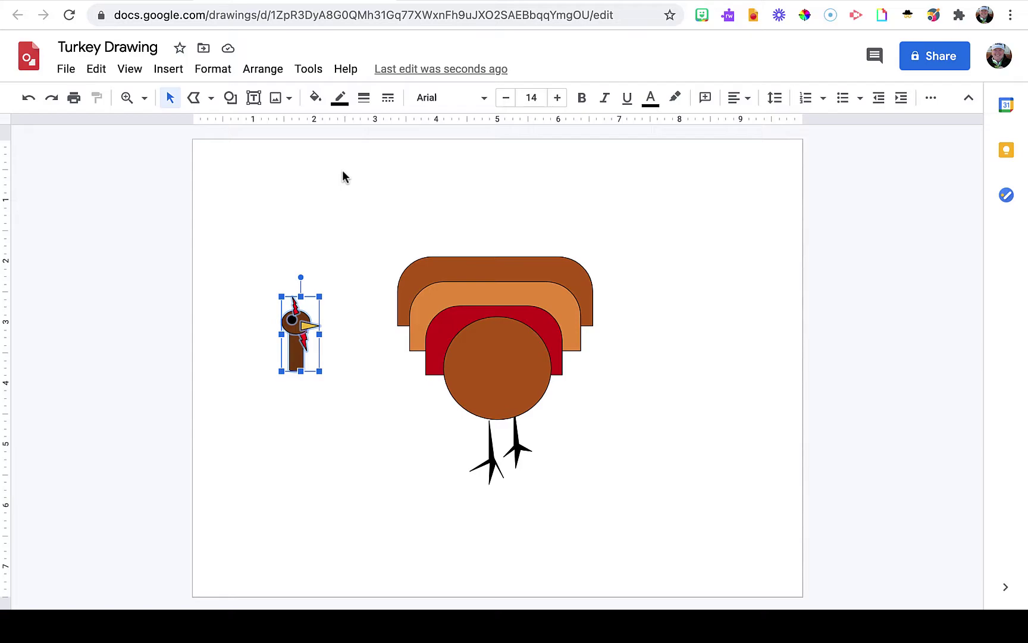
{"action": "left_click", "coordinate": [262, 69]}
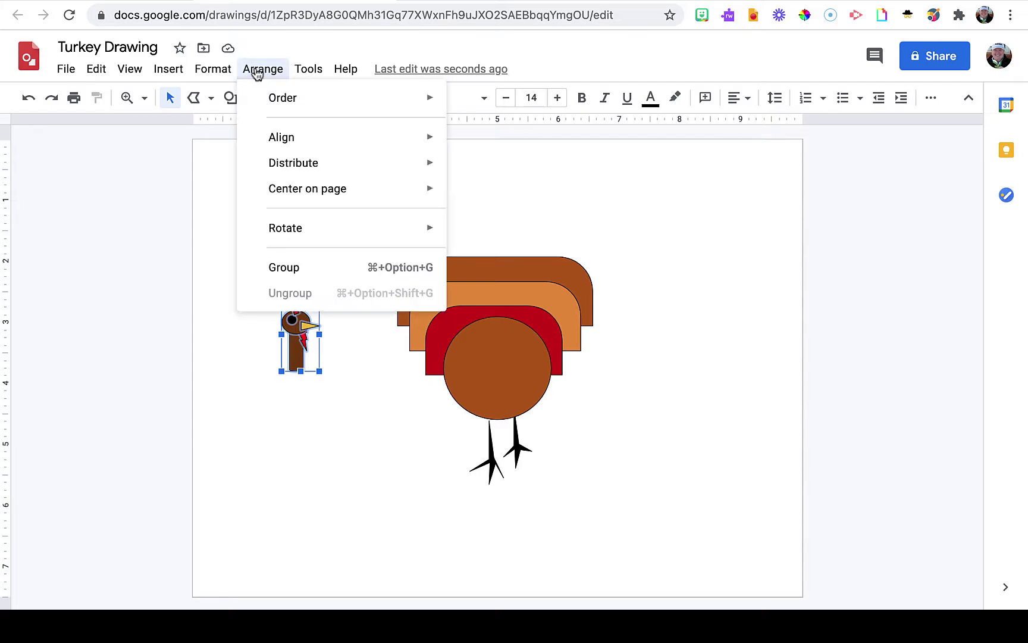
{"action": "left_click", "coordinate": [361, 268]}
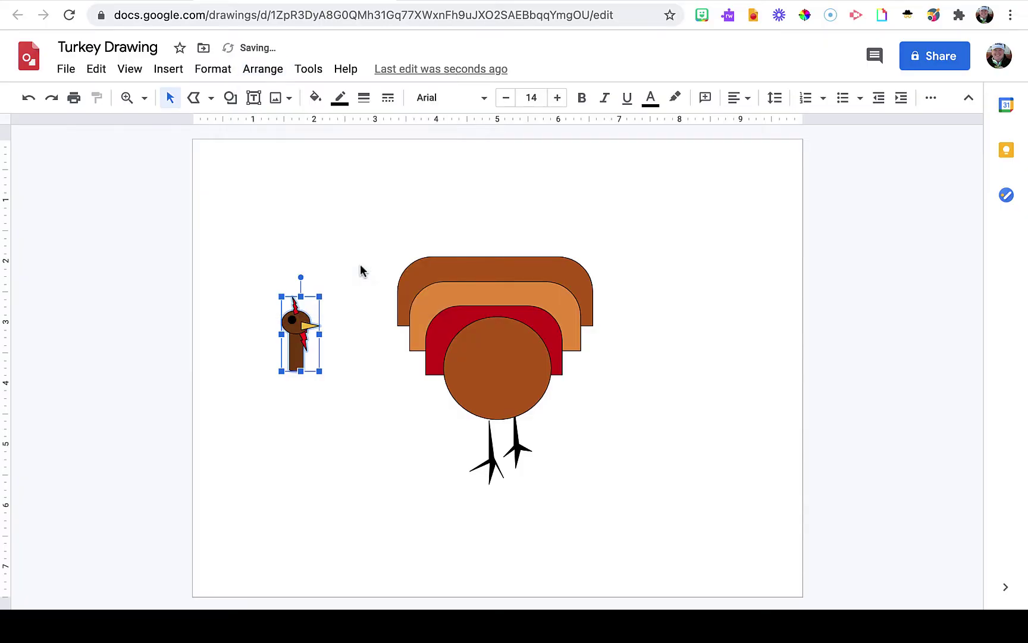
{"action": "left_click", "coordinate": [331, 420]}
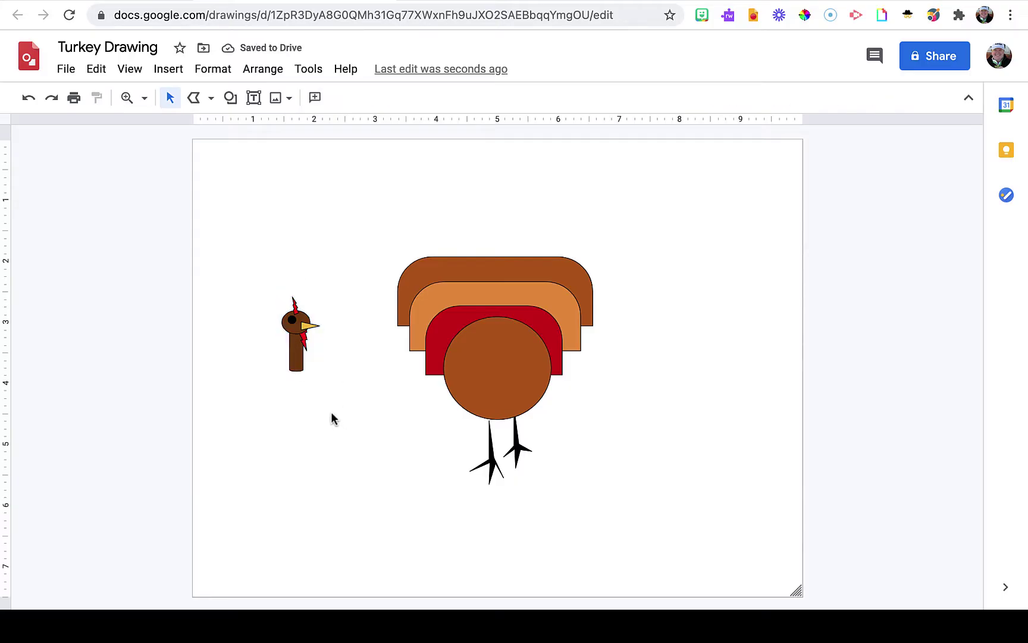
- Move the head group onto the turkey body
{"action": "left_click", "coordinate": [294, 337]}
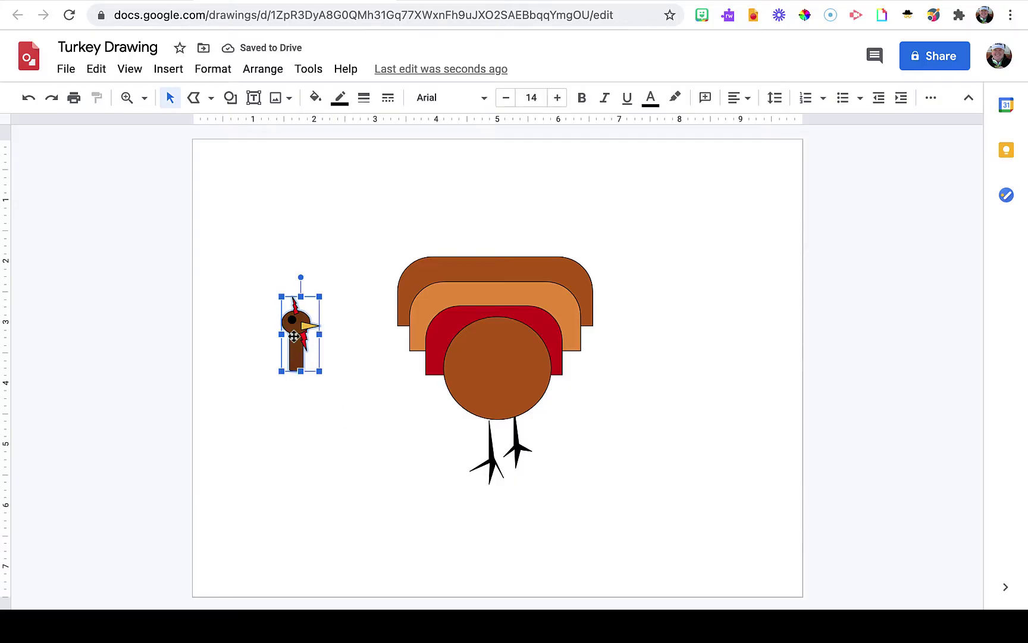
{"action": "left_click_drag", "start_coordinate": [294, 337], "coordinate": [494, 326]}
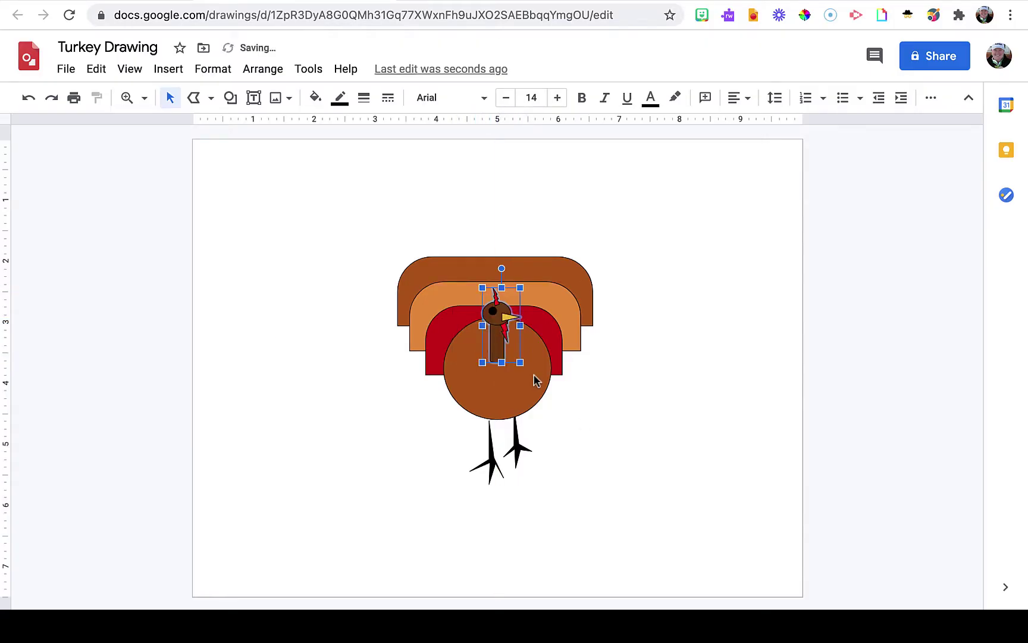
{"action": "left_click", "coordinate": [614, 455]}
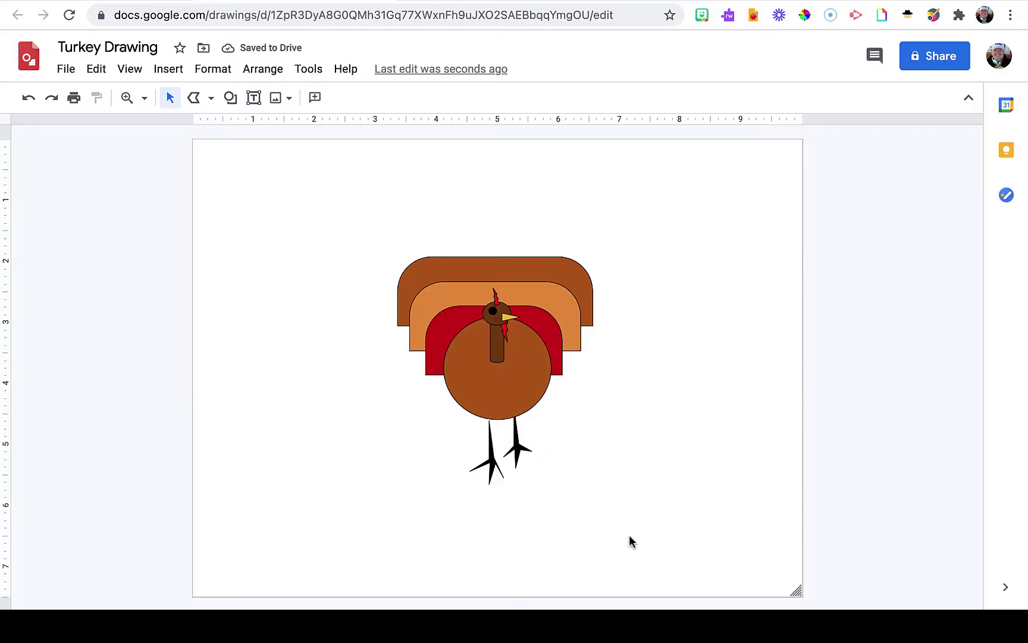
- Group all turkey pieces into one object and move it left
{"action": "left_click_drag", "start_coordinate": [636, 536], "coordinate": [378, 229]}
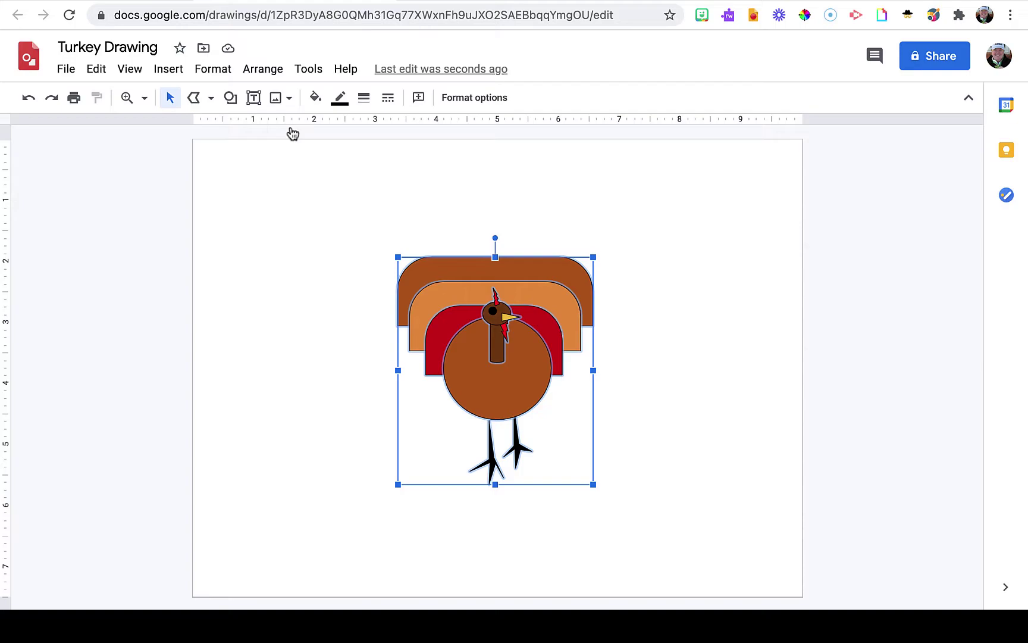
{"action": "left_click", "coordinate": [262, 67]}
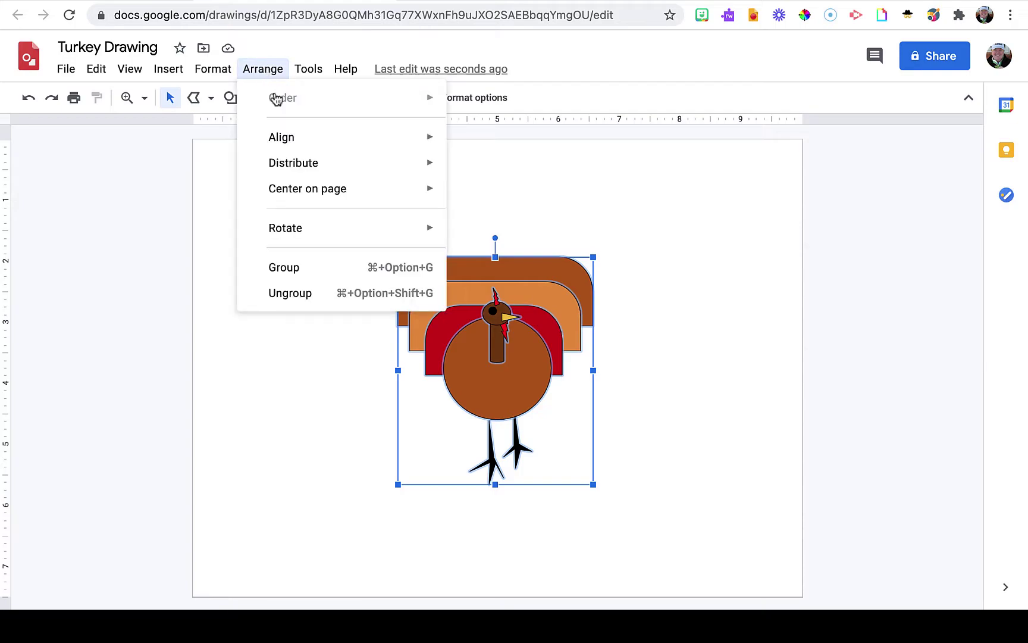
{"action": "left_click", "coordinate": [310, 276]}
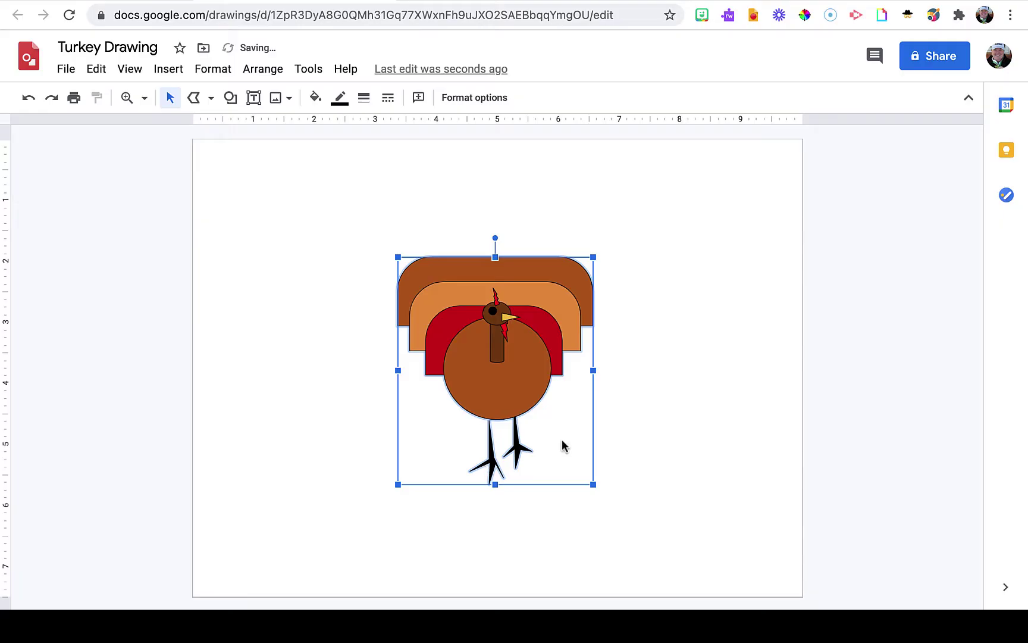
{"action": "left_click_drag", "start_coordinate": [522, 341], "coordinate": [381, 315]}
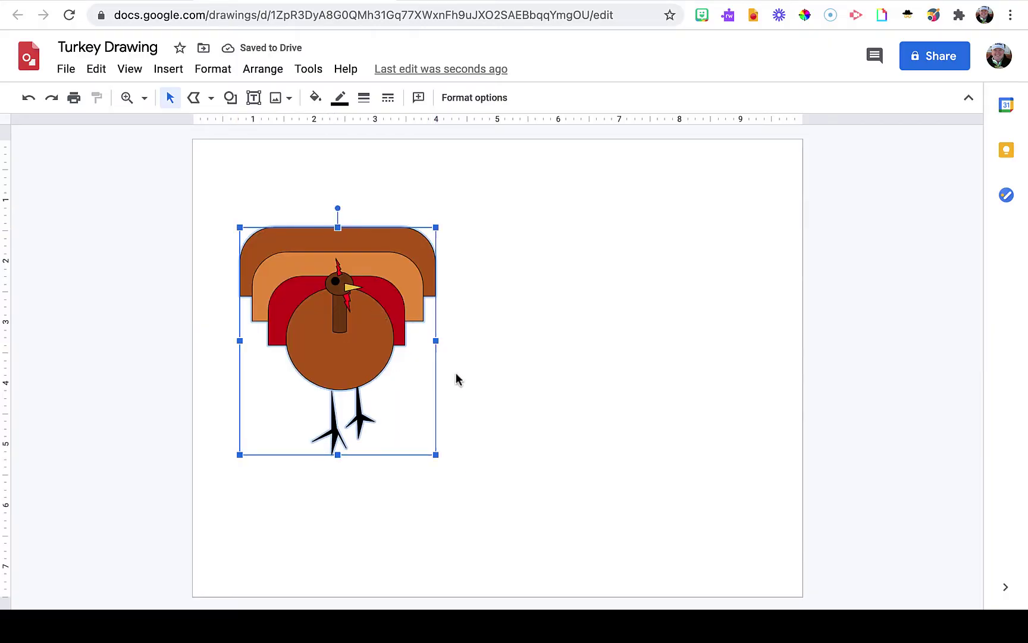
- Insert two-line word art reading 'Happy' / 'Thanksgiving'
{"action": "left_click", "coordinate": [168, 69]}
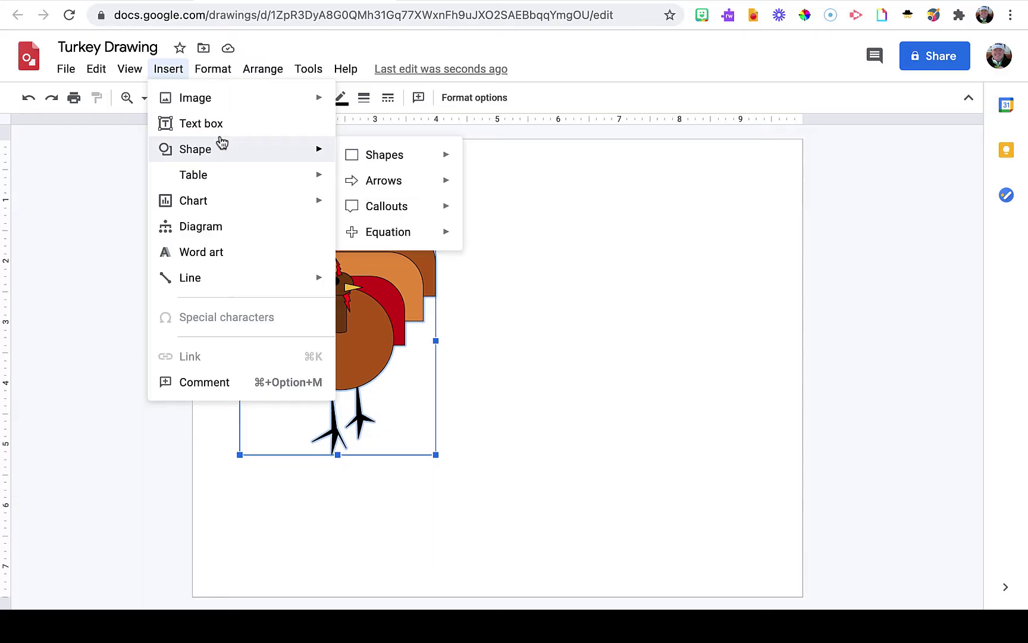
{"action": "left_click", "coordinate": [213, 254]}
{"action": "type", "text": "Happ"}
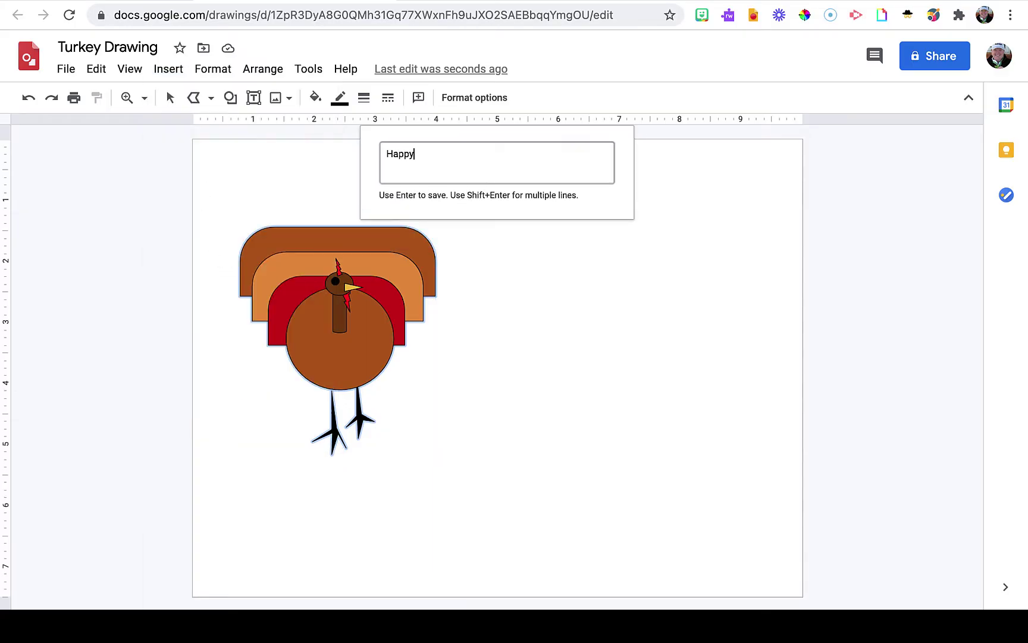
{"action": "type", "text": "y"}
{"action": "key", "text": "shift+Return"}
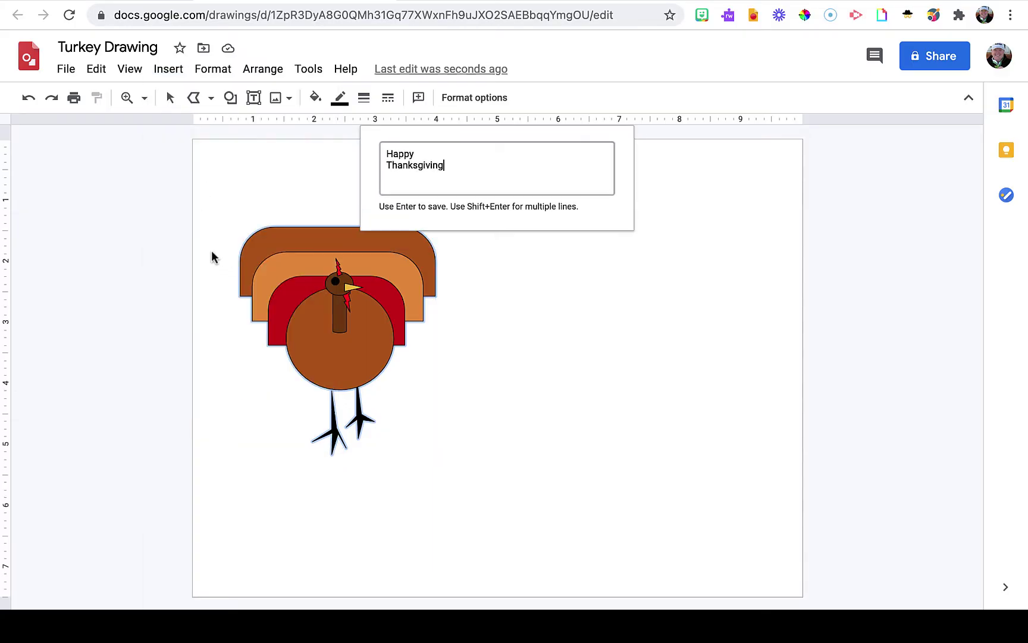
{"action": "key", "text": "Return"}
- Move the word art right of the turkey, set Slackey font, and stretch it taller
{"action": "left_click_drag", "start_coordinate": [507, 387], "coordinate": [614, 288]}
{"action": "left_click", "coordinate": [483, 100]}
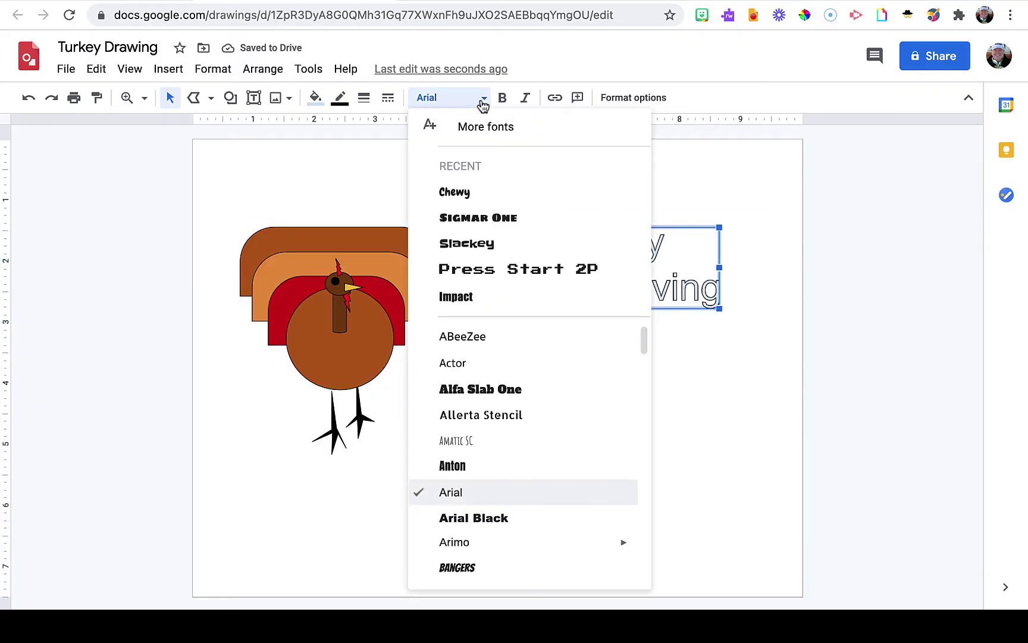
{"action": "left_click", "coordinate": [468, 242]}
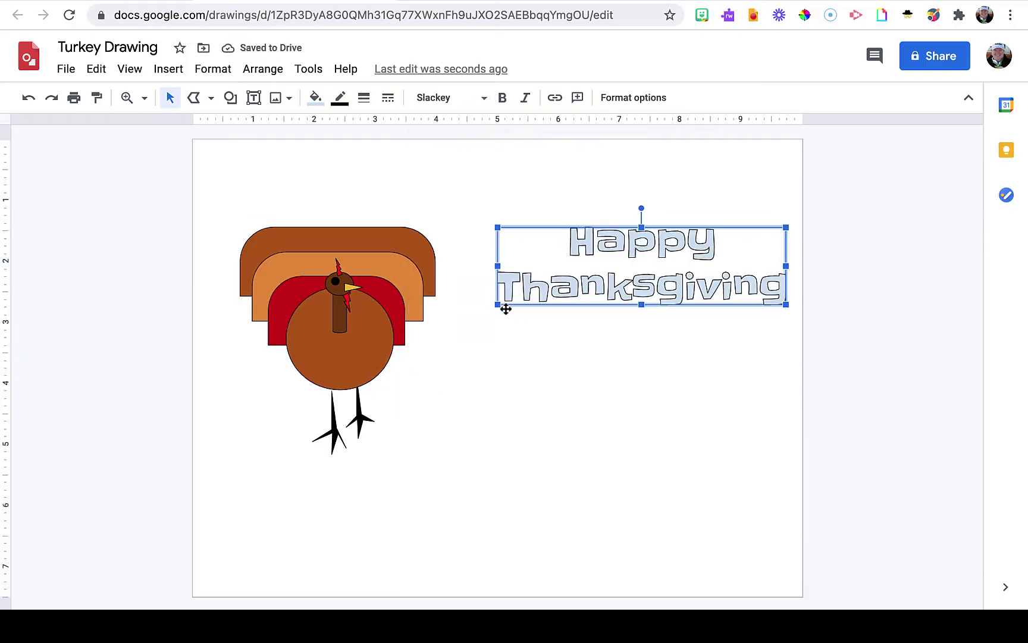
{"action": "left_click_drag", "start_coordinate": [641, 307], "coordinate": [643, 403]}
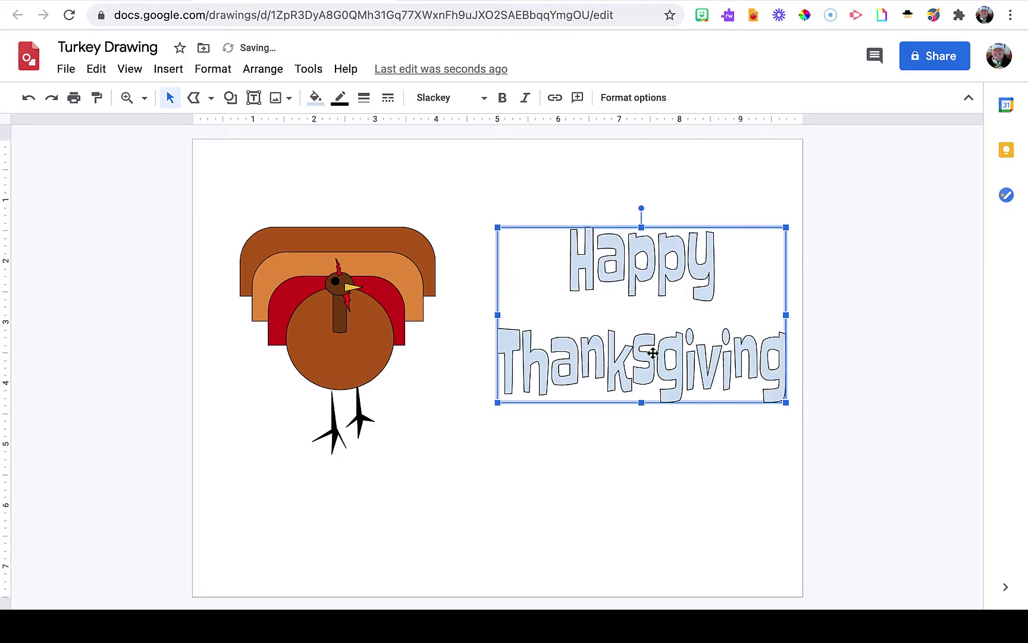
- Start a custom gradient fill for the word art with a brown first stop
{"action": "left_click_drag", "start_coordinate": [650, 351], "coordinate": [626, 356]}
{"action": "left_click", "coordinate": [316, 97]}
{"action": "left_click", "coordinate": [423, 126]}
{"action": "left_click", "coordinate": [323, 319]}
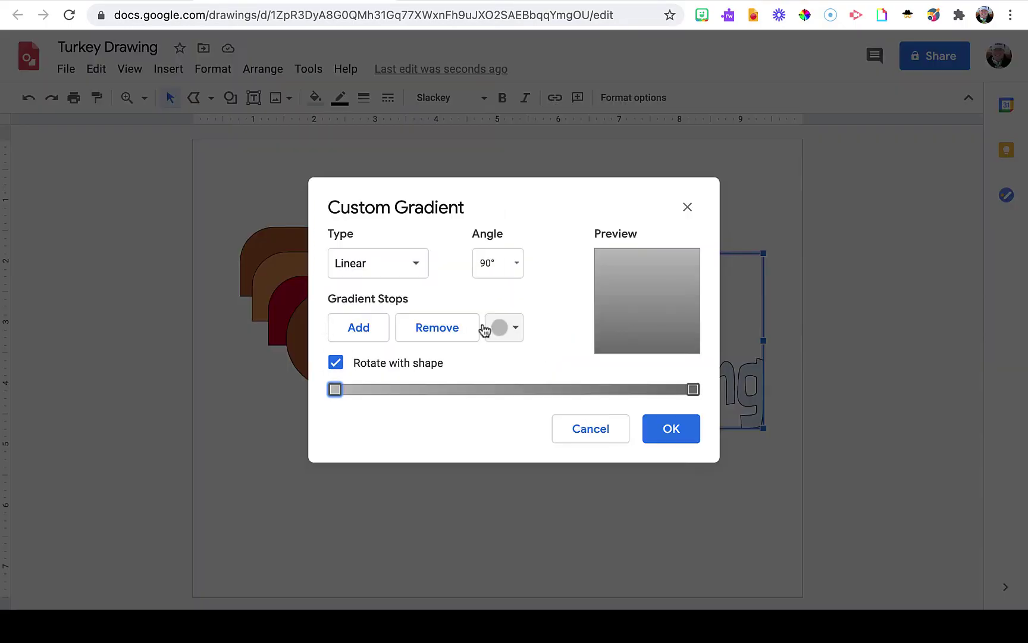
{"action": "left_click", "coordinate": [505, 327]}
{"action": "left_click", "coordinate": [538, 517]}
- Add gradient stops coloured dark red and orange-brown, sliding one along the bar
{"action": "left_click", "coordinate": [359, 328]}
{"action": "left_click", "coordinate": [505, 328]}
{"action": "left_click", "coordinate": [520, 498]}
{"action": "left_click", "coordinate": [359, 327]}
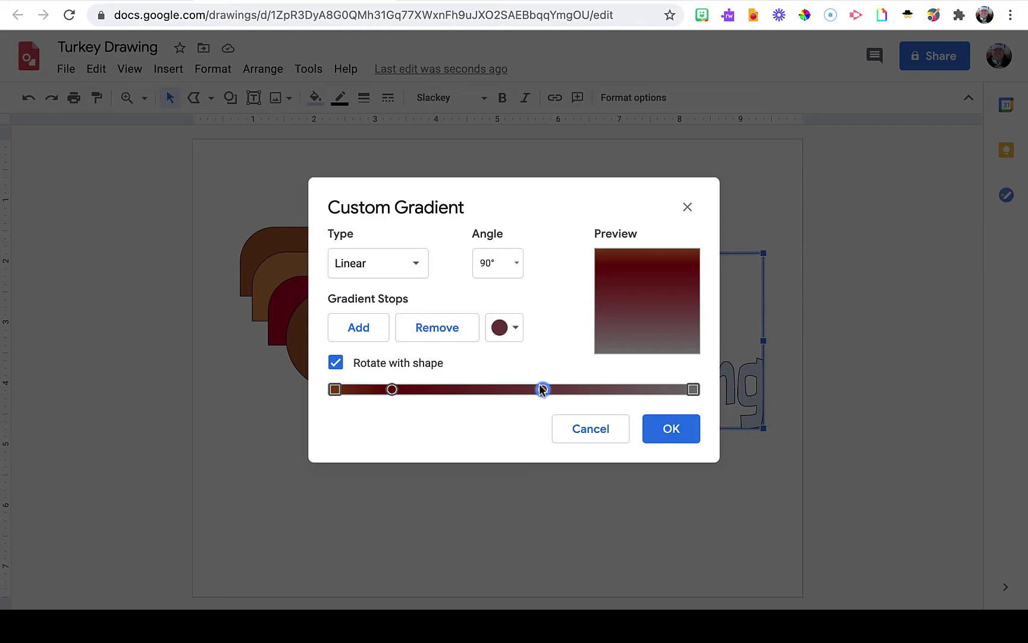
{"action": "left_click_drag", "start_coordinate": [542, 389], "coordinate": [461, 389]}
{"action": "left_click", "coordinate": [505, 328]}
{"action": "left_click", "coordinate": [538, 498]}
{"action": "left_click", "coordinate": [505, 328]}
{"action": "left_click", "coordinate": [521, 498]}
- Add orange and brown gradient stops, then adjust the middle and final stops
{"action": "left_click", "coordinate": [358, 328]}
{"action": "left_click", "coordinate": [505, 327]}
{"action": "left_click", "coordinate": [538, 480]}
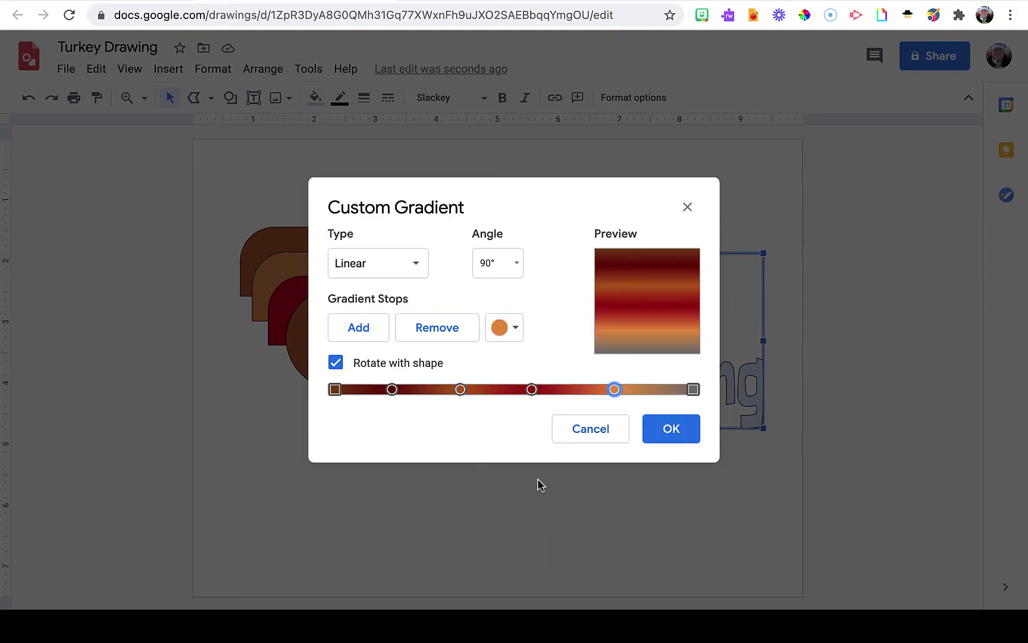
{"action": "left_click", "coordinate": [359, 328]}
{"action": "left_click", "coordinate": [505, 328]}
{"action": "left_click", "coordinate": [538, 497]}
{"action": "left_click", "coordinate": [391, 389]}
{"action": "left_click_drag", "start_coordinate": [460, 390], "coordinate": [468, 390]}
{"action": "left_click", "coordinate": [505, 327]}
{"action": "left_click", "coordinate": [693, 389]}
{"action": "left_click", "coordinate": [505, 327]}
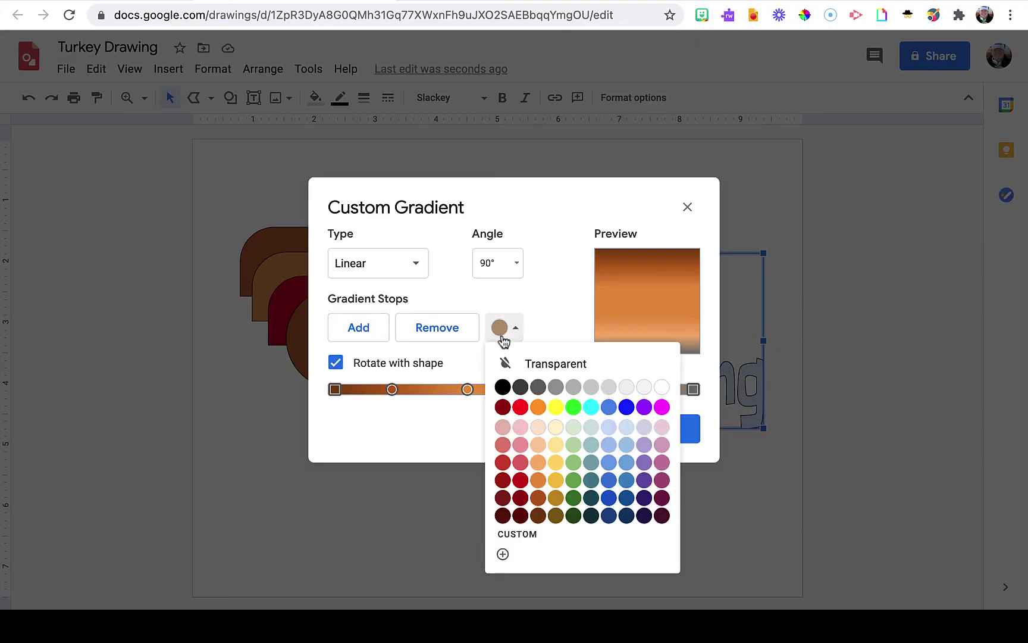